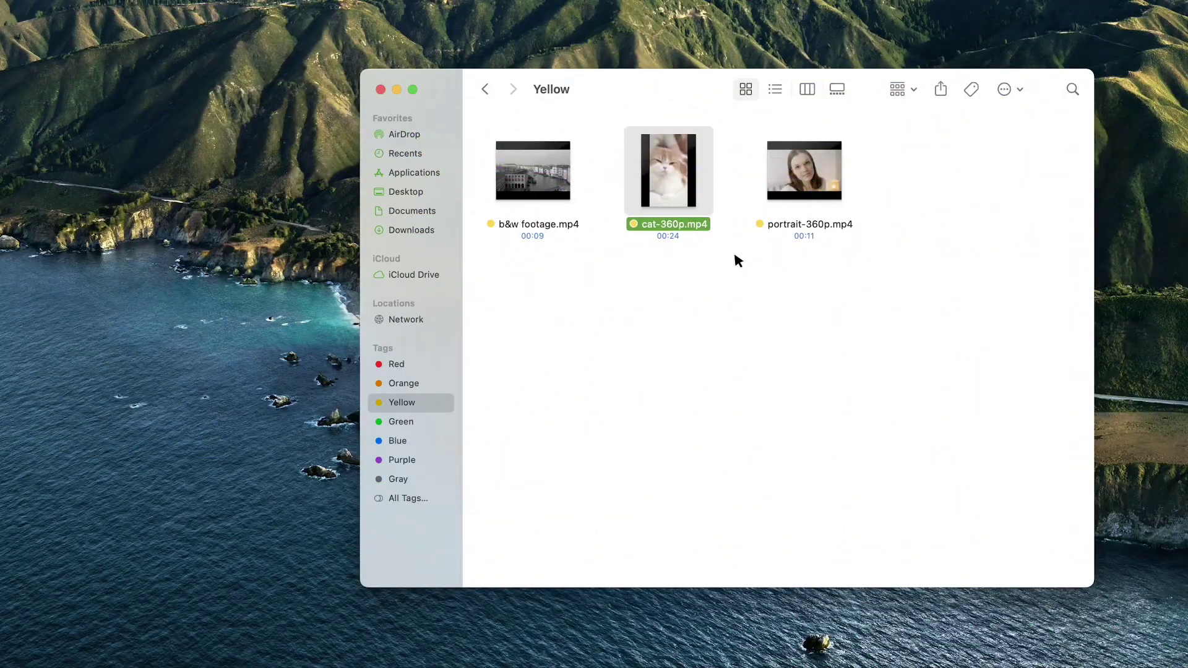
Quick Look the cat-360p.mp4 and portrait-360p.mp4 clips in Finder
{"action": "key", "text": "space"}
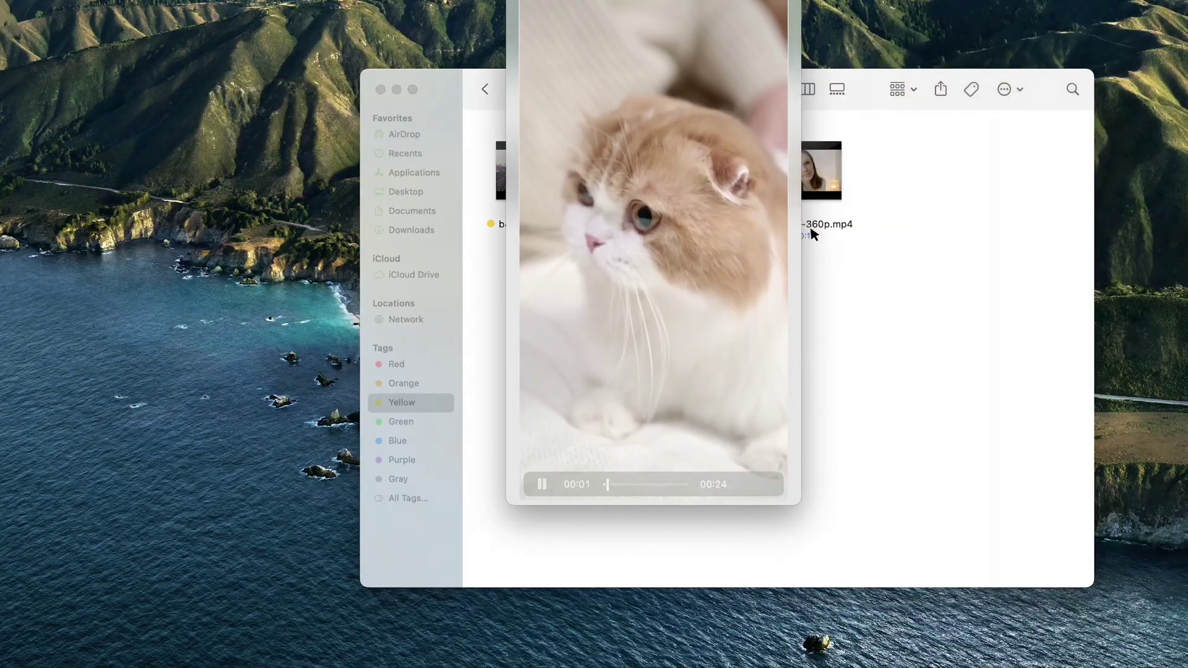
{"action": "left_click", "coordinate": [840, 224]}
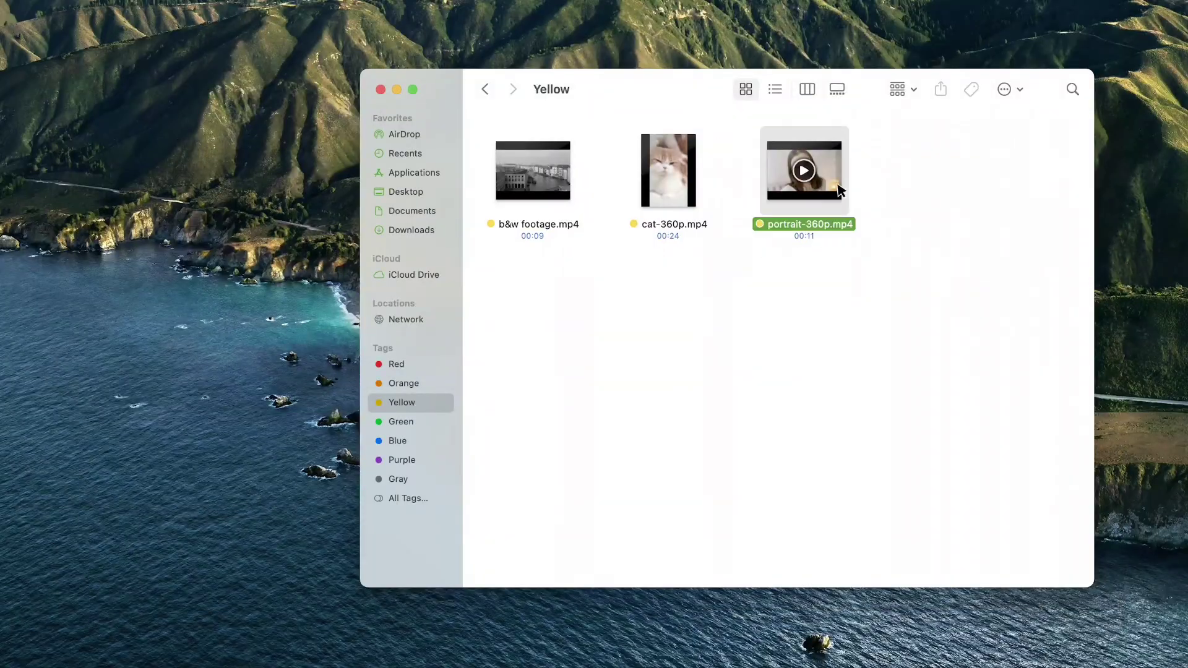
{"action": "right_click", "coordinate": [836, 185]}
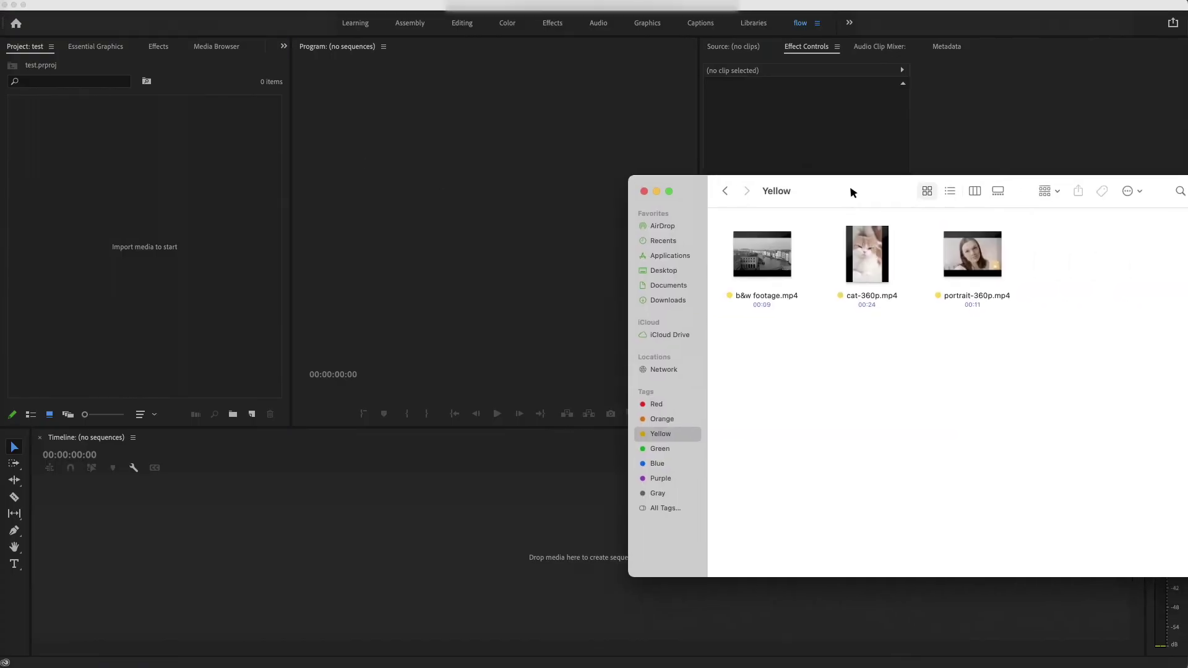
Import portrait-360p.mp4 into the Premiere Pro project by dragging it from Finder
{"action": "left_click_drag", "start_coordinate": [959, 255], "coordinate": [230, 224]}
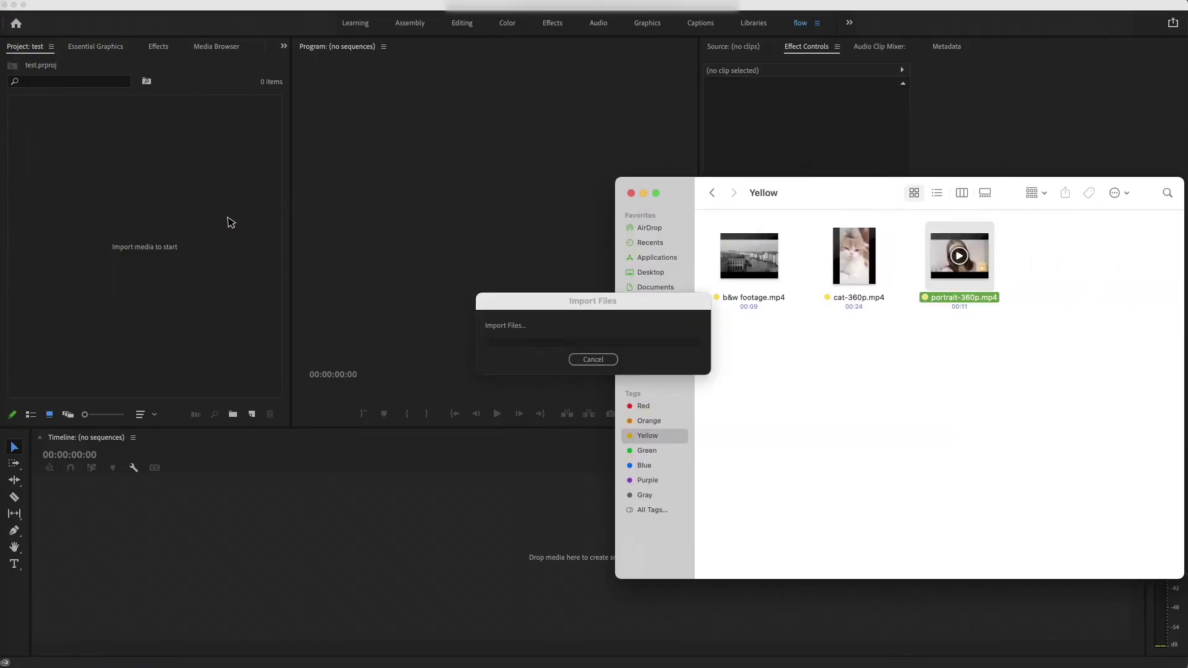
{"action": "left_click", "coordinate": [631, 193]}
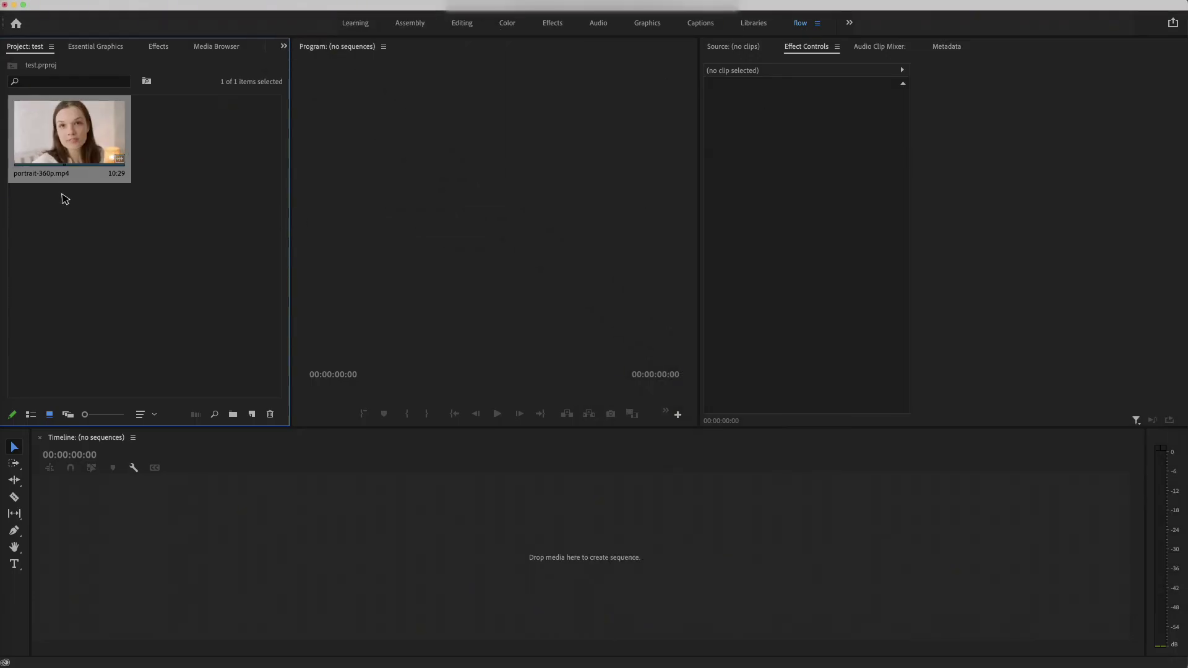
{"action": "left_click", "coordinate": [110, 210]}
Set up a new custom sequence with a 3840×2160 frame size
{"action": "left_click", "coordinate": [251, 414]}
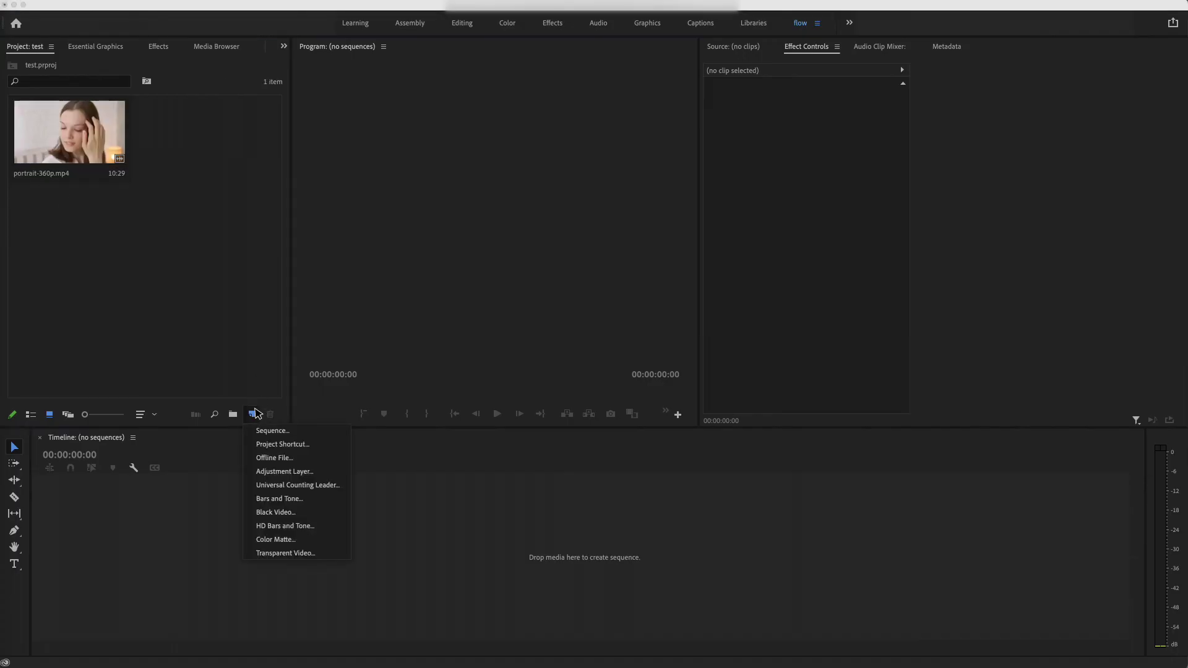
{"action": "left_click", "coordinate": [288, 430]}
{"action": "left_click", "coordinate": [465, 139]}
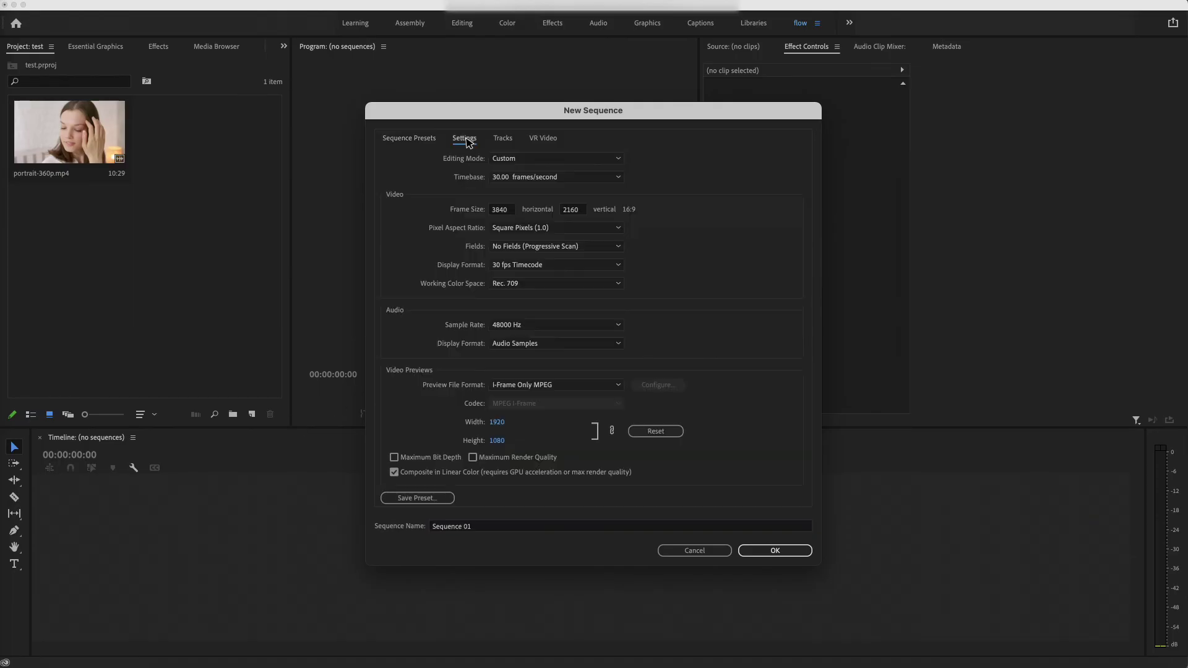
{"action": "left_click", "coordinate": [497, 210]}
{"action": "left_click", "coordinate": [580, 214]}
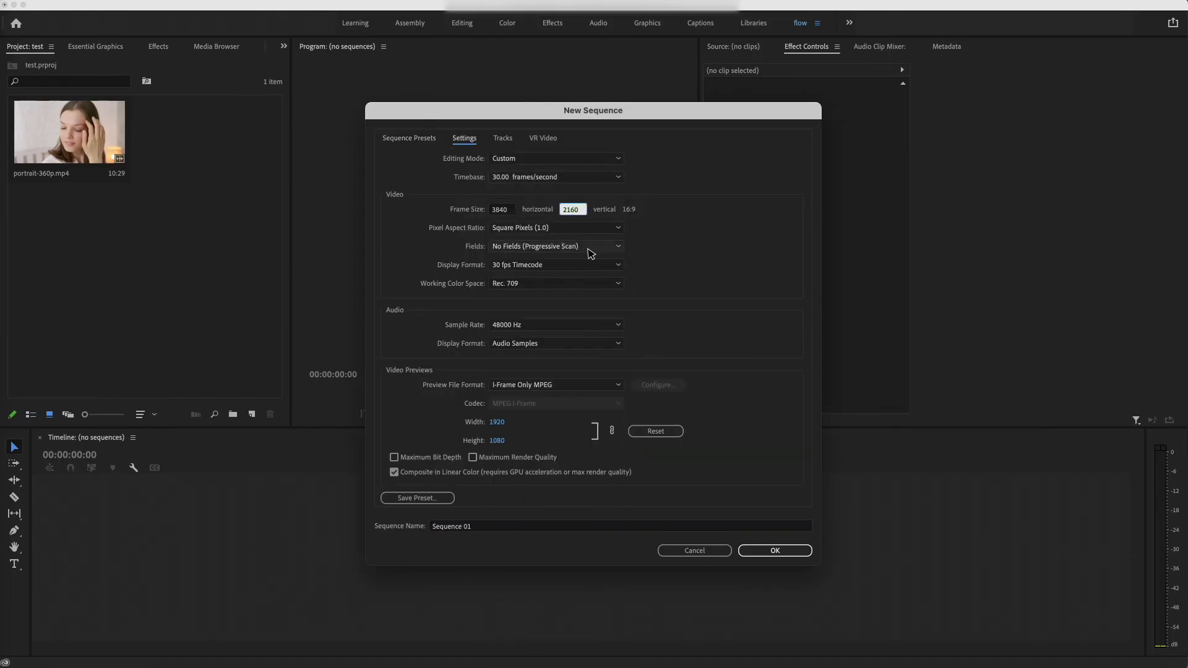
{"action": "left_click", "coordinate": [689, 250]}
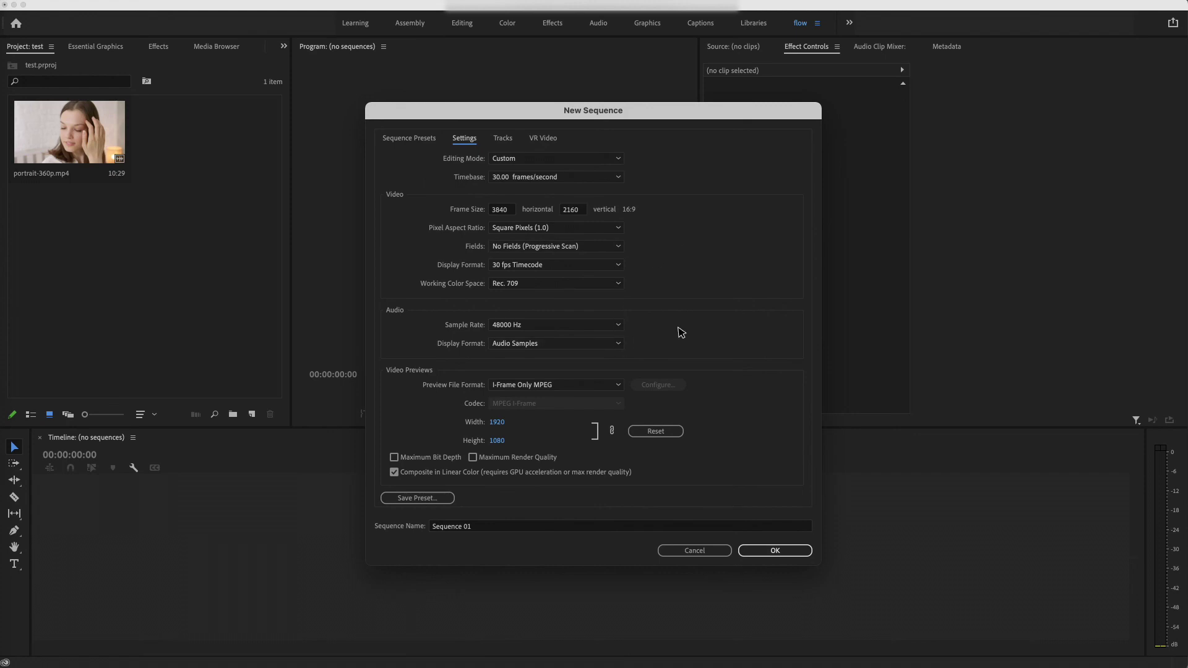
Create Sequence 01 and place the portrait clip at its start, keeping the 4K sequence settings
{"action": "left_click", "coordinate": [775, 549]}
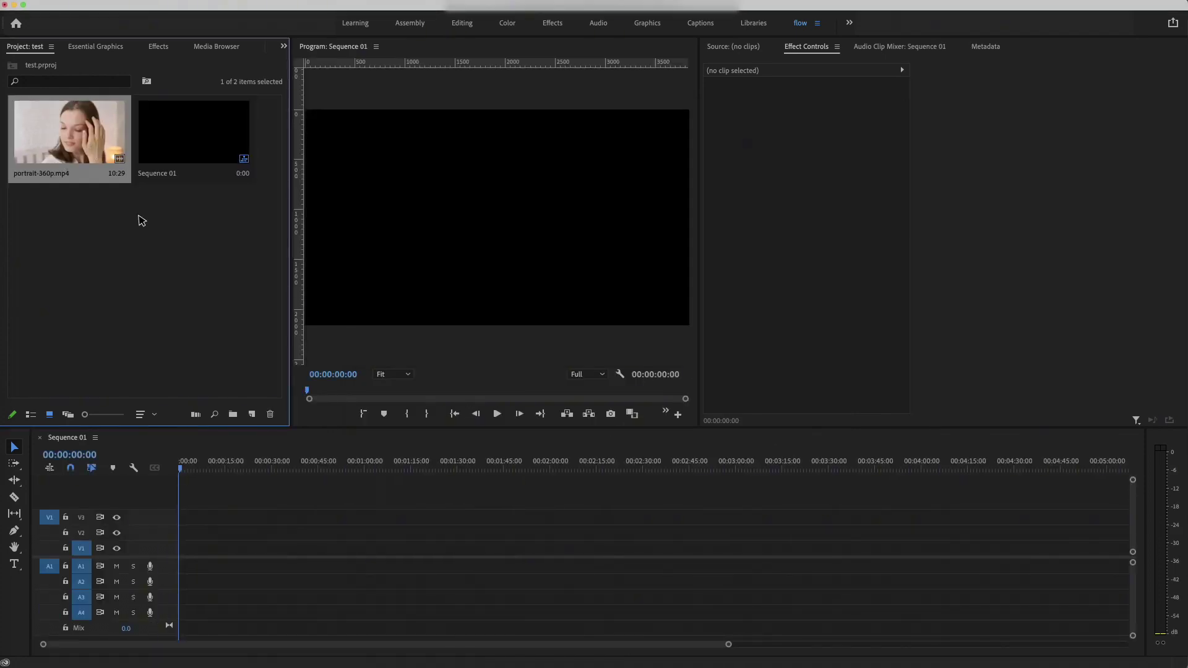
{"action": "left_click_drag", "start_coordinate": [216, 475], "coordinate": [181, 552]}
{"action": "left_click", "coordinate": [715, 368]}
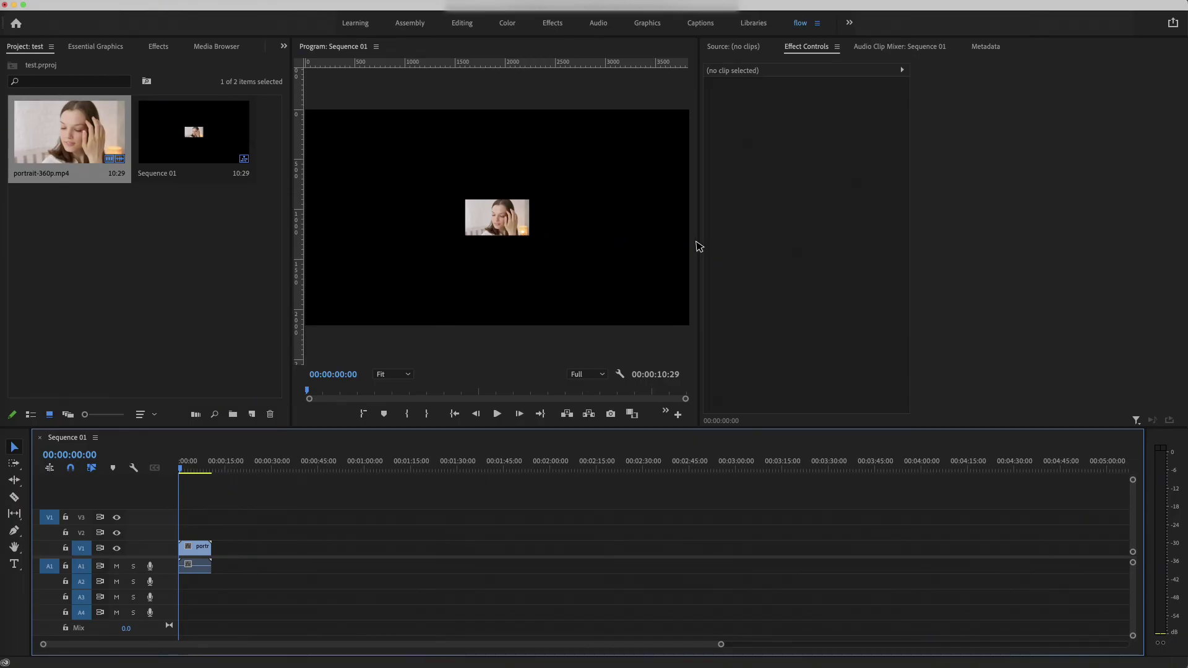
Set the clip to frame size, then scrub around the five-second mark to check detail
{"action": "left_click_drag", "start_coordinate": [701, 245], "coordinate": [813, 245]}
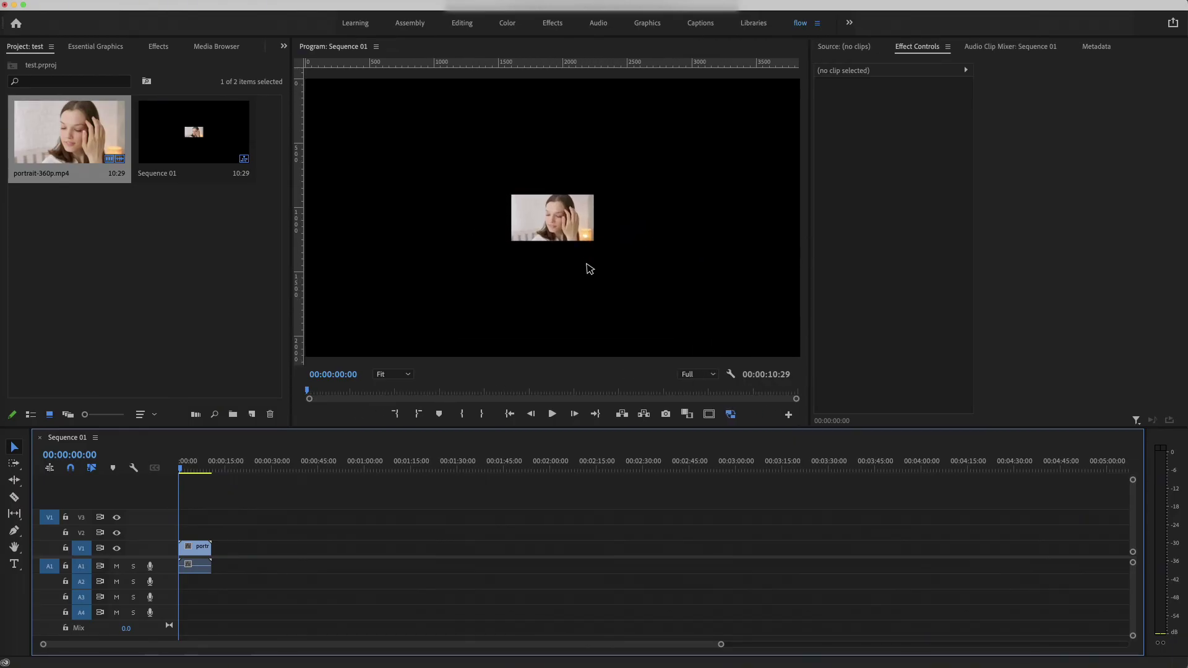
{"action": "left_click", "coordinate": [194, 548]}
{"action": "right_click", "coordinate": [196, 548]}
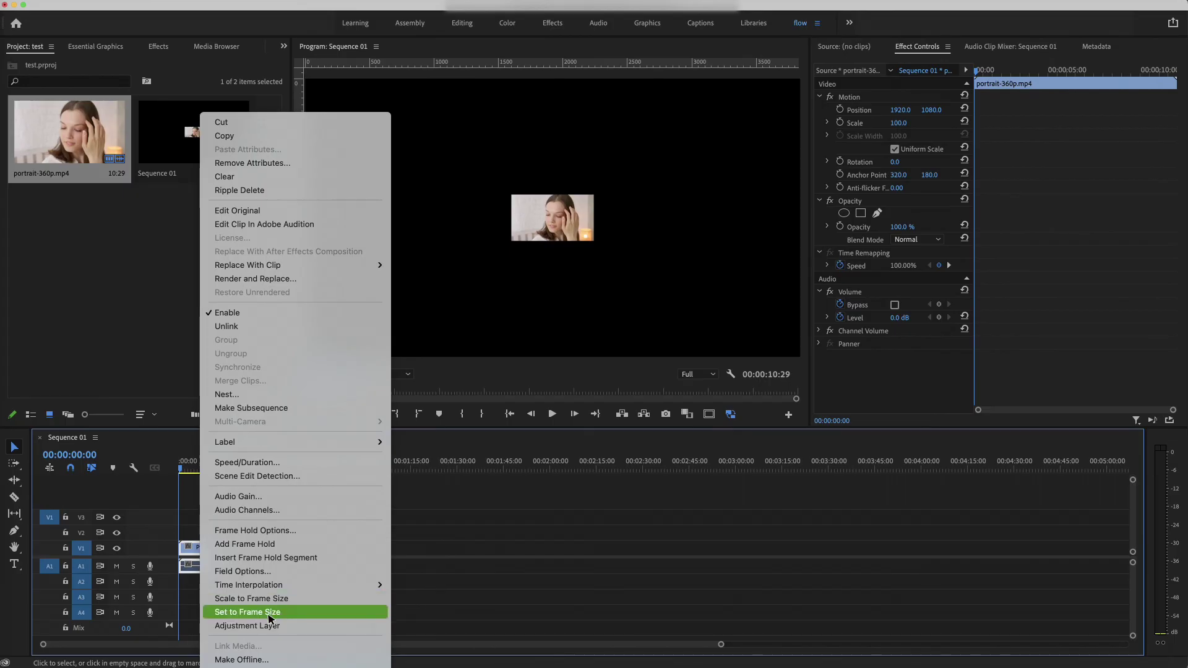
{"action": "left_click", "coordinate": [297, 614]}
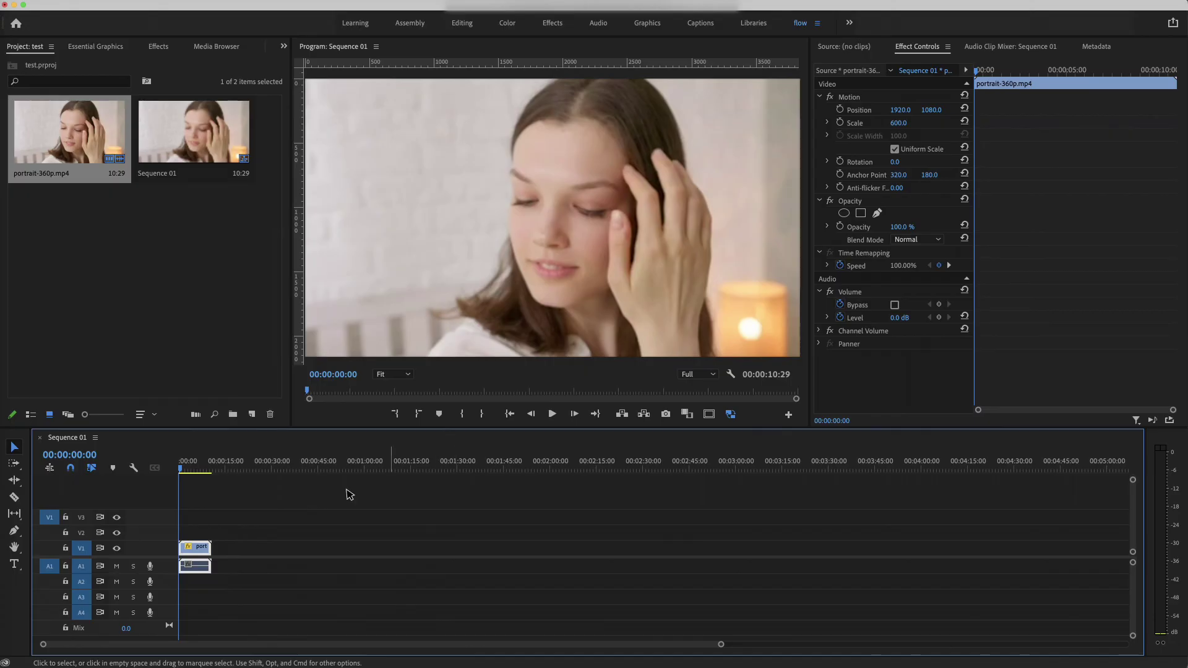
{"action": "left_click_drag", "start_coordinate": [186, 470], "coordinate": [193, 469]}
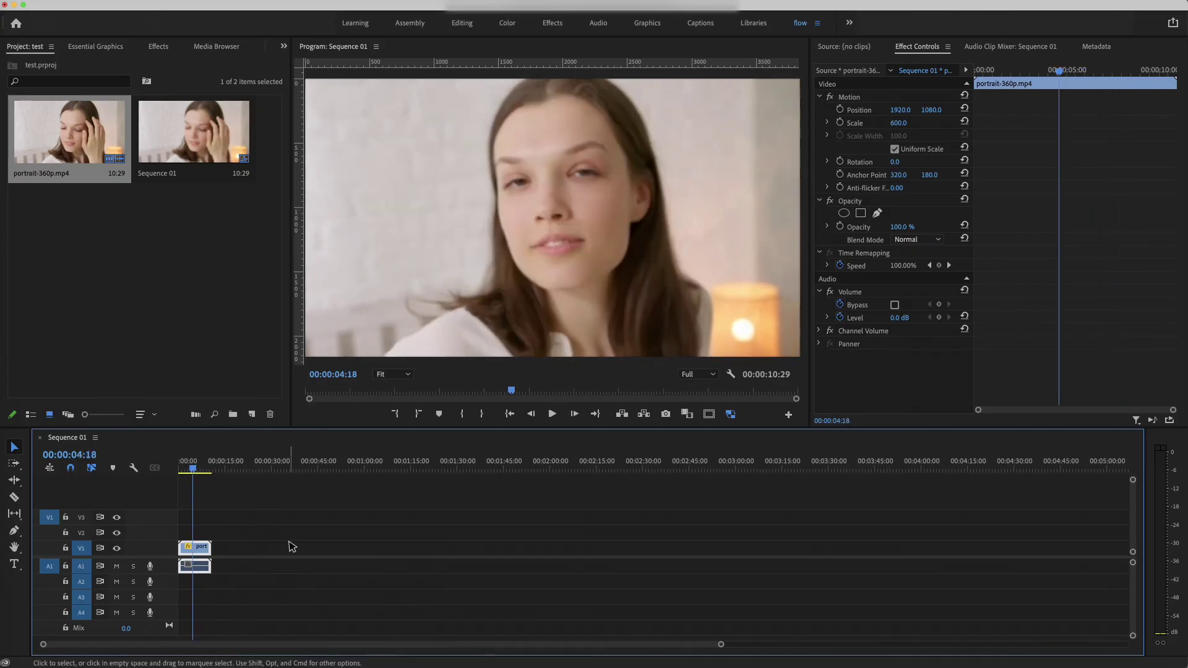
{"action": "scroll", "coordinate": [284, 552], "scroll_direction": "down", "scroll_amount": 6}
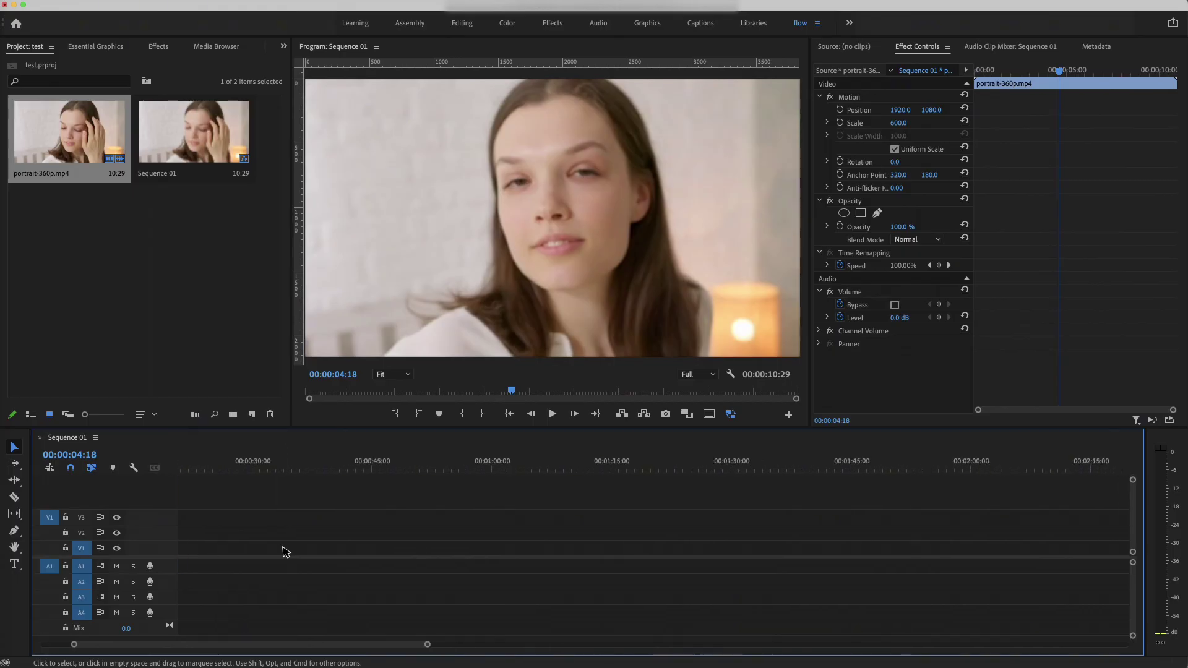
{"action": "left_click_drag", "start_coordinate": [198, 644], "coordinate": [124, 644]}
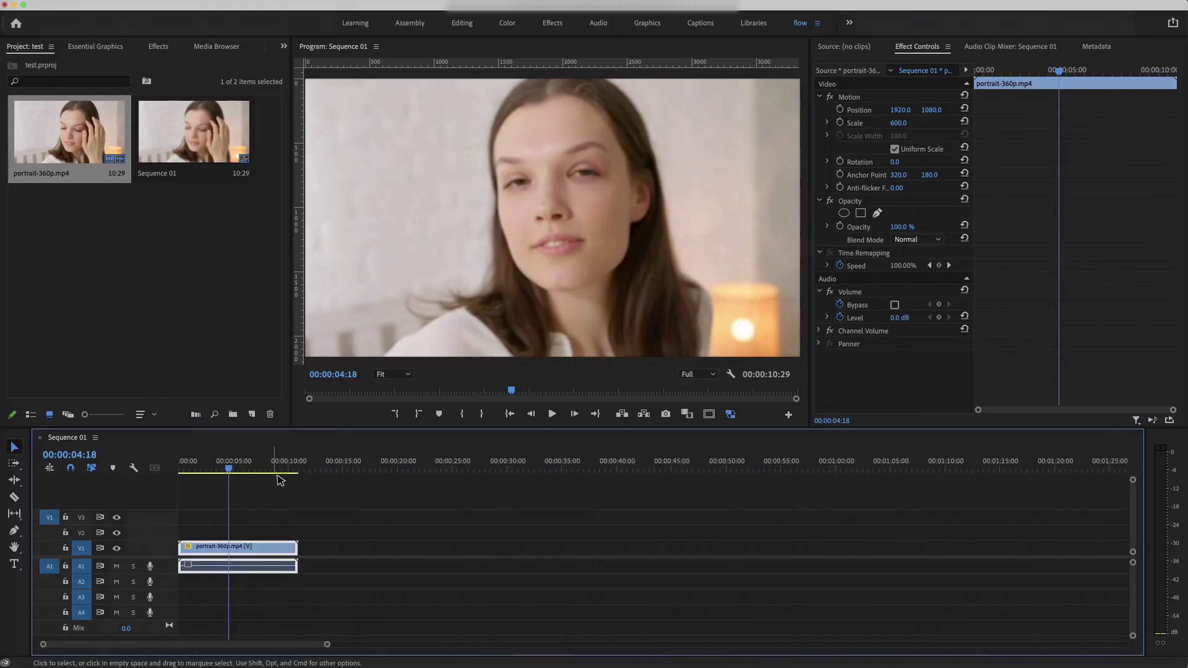
{"action": "left_click_drag", "start_coordinate": [230, 465], "coordinate": [238, 469]}
In the Color workspace's Lumetri Color, set Creative Sharpen to 100 and Basic Correction Contrast to 10.8
{"action": "left_click", "coordinate": [506, 23]}
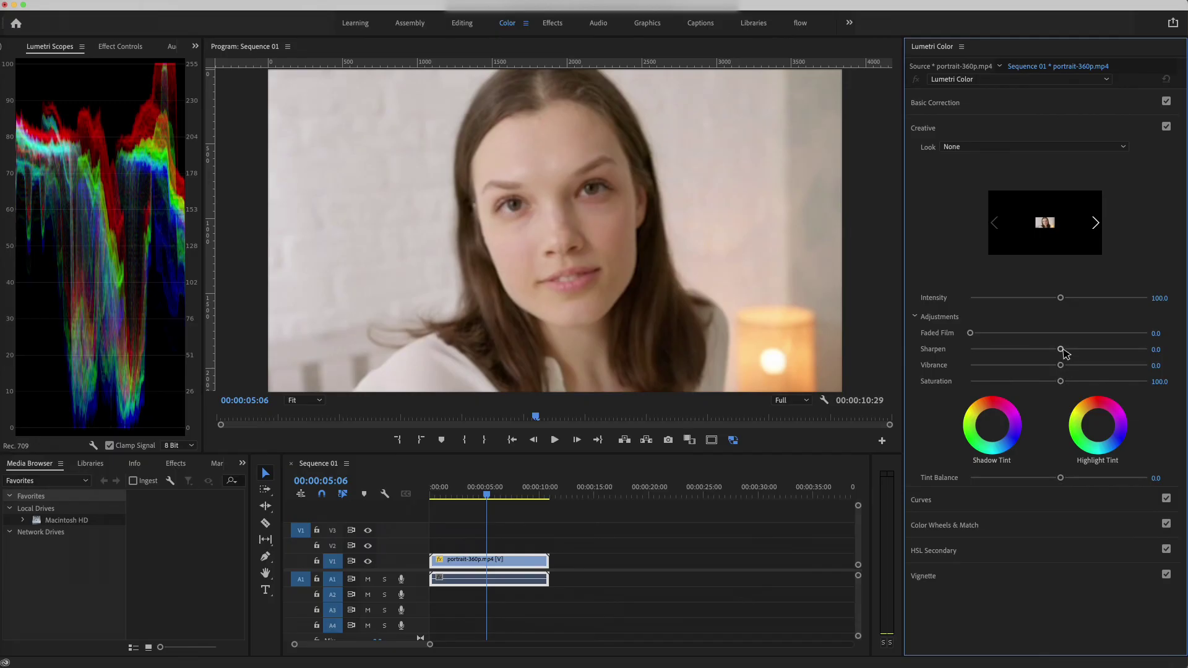
{"action": "left_click_drag", "start_coordinate": [1064, 352], "coordinate": [1092, 351]}
{"action": "left_click_drag", "start_coordinate": [1087, 447], "coordinate": [1095, 445]}
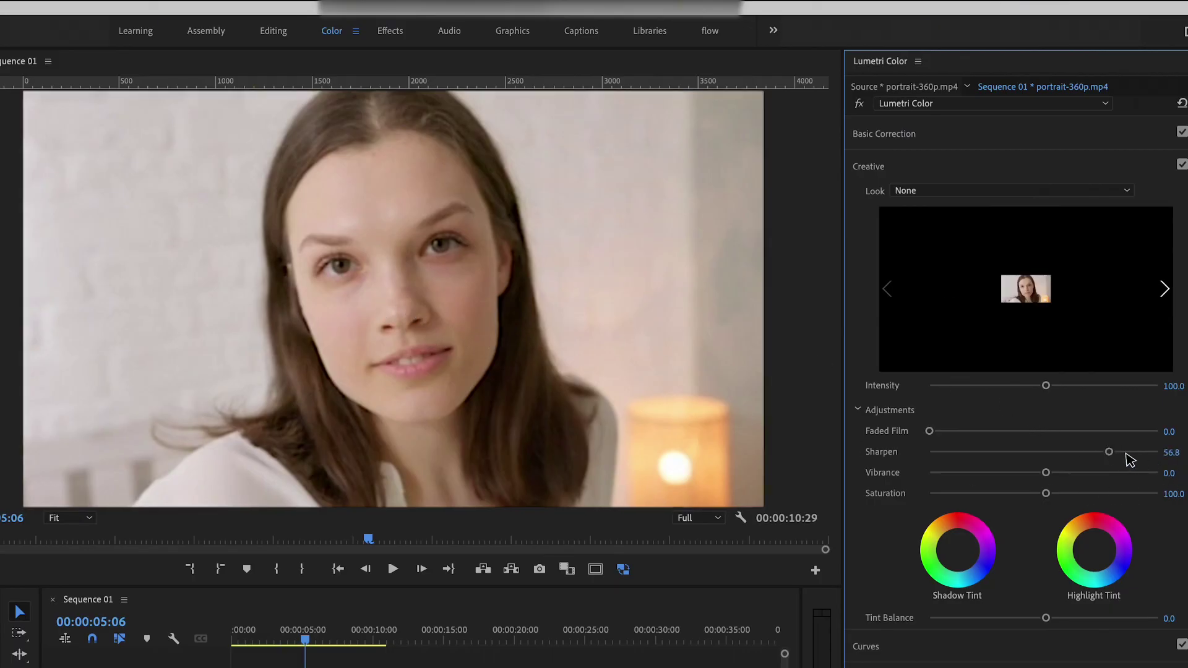
{"action": "mouse_move", "coordinate": [1109, 452]}
{"action": "left_mouse_down"}
{"action": "mouse_move", "coordinate": [1185, 455]}
{"action": "mouse_move", "coordinate": [1023, 453]}
{"action": "mouse_move", "coordinate": [1087, 458]}
{"action": "left_mouse_up"}
{"action": "left_click", "coordinate": [899, 134]}
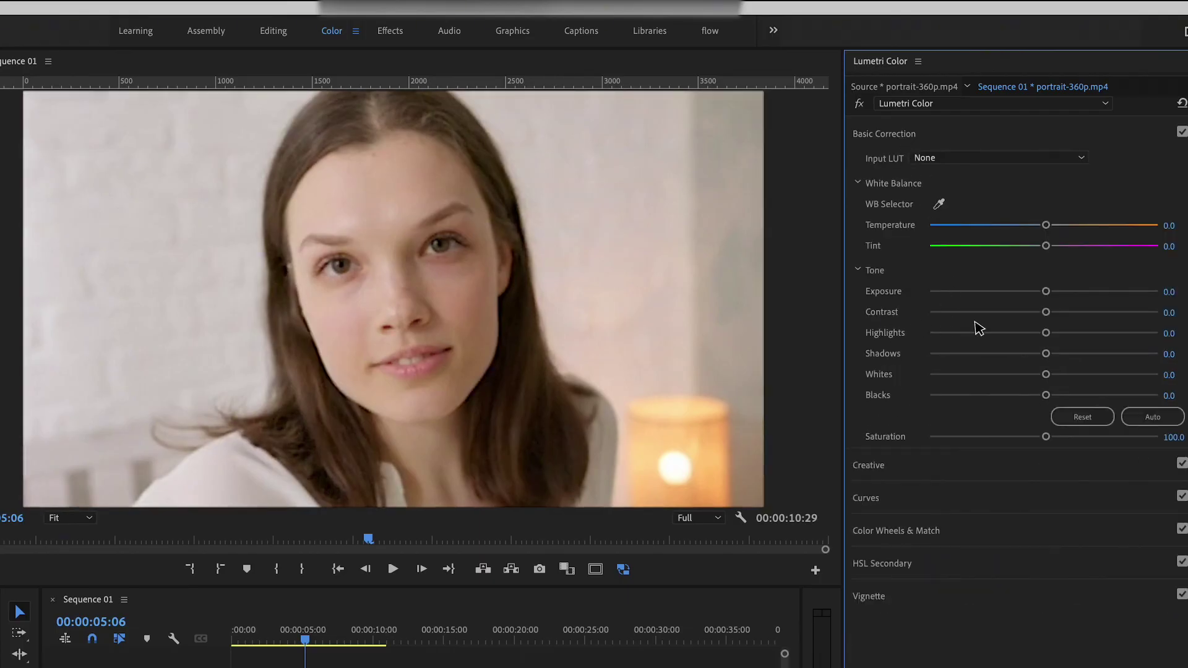
{"action": "mouse_move", "coordinate": [1046, 312]}
{"action": "left_mouse_down"}
{"action": "mouse_move", "coordinate": [1100, 313]}
{"action": "mouse_move", "coordinate": [1059, 313]}
{"action": "left_mouse_up"}
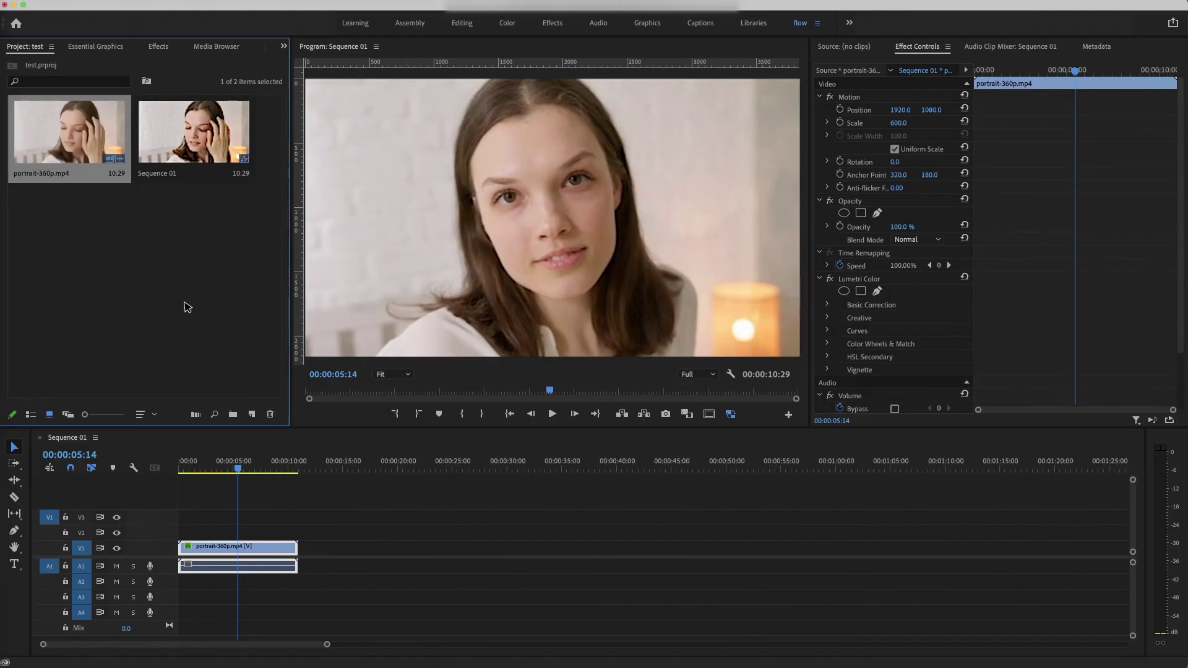
Copy the clip onto V2, set it to frame size, and hide V2 to compare frames
{"action": "mouse_move", "coordinate": [184, 548]}
{"action": "left_mouse_down"}
{"action": "mouse_move", "coordinate": [203, 531]}
{"action": "mouse_move", "coordinate": [183, 539]}
{"action": "mouse_move", "coordinate": [182, 508]}
{"action": "mouse_move", "coordinate": [183, 532]}
{"action": "left_mouse_up"}
{"action": "right_click", "coordinate": [260, 533]}
{"action": "left_click", "coordinate": [362, 613]}
{"action": "left_click_drag", "start_coordinate": [387, 428], "coordinate": [387, 465]}
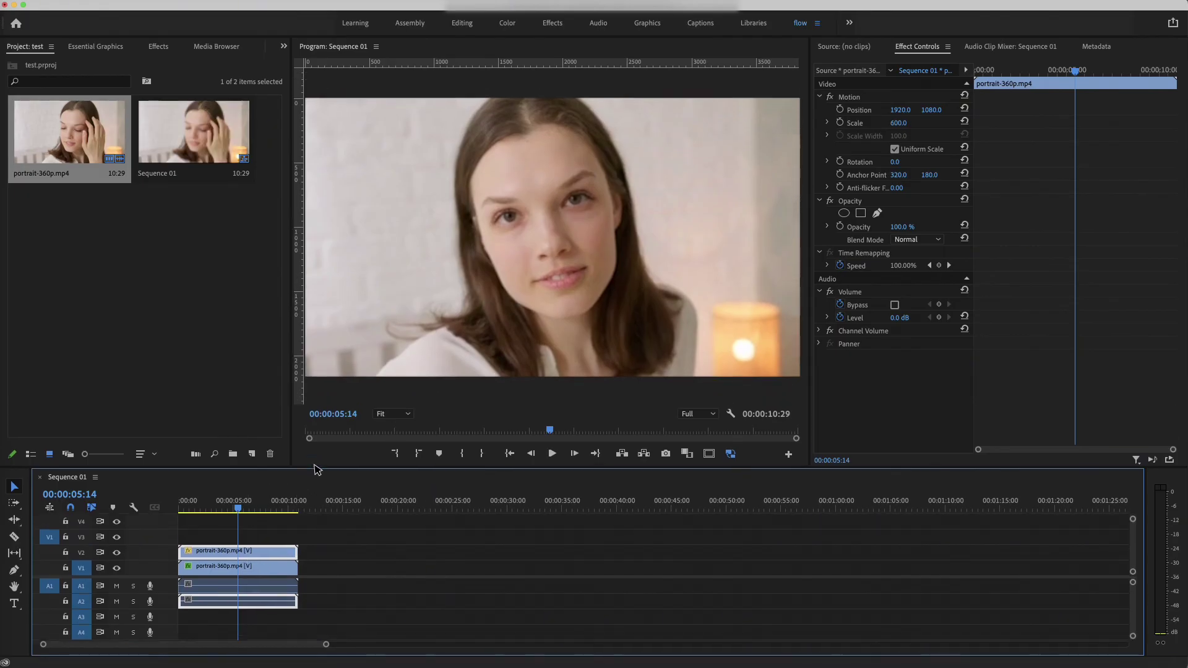
{"action": "left_click_drag", "start_coordinate": [290, 297], "coordinate": [207, 296]}
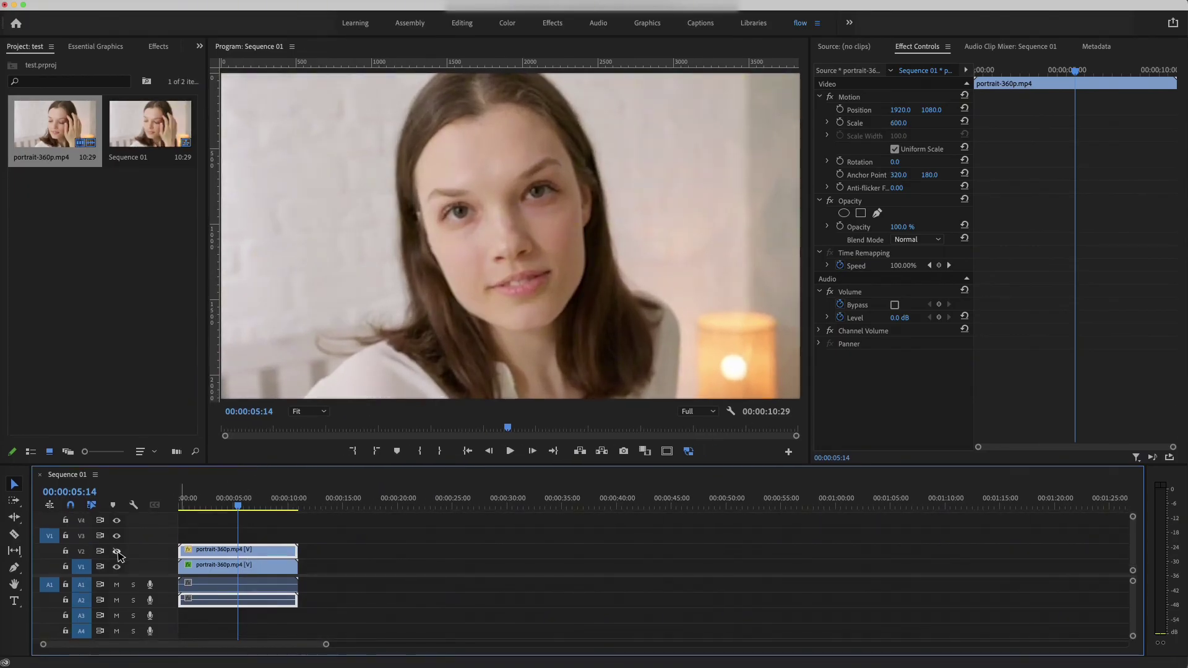
{"action": "left_click", "coordinate": [117, 552]}
{"action": "left_click_drag", "start_coordinate": [237, 506], "coordinate": [240, 510]}
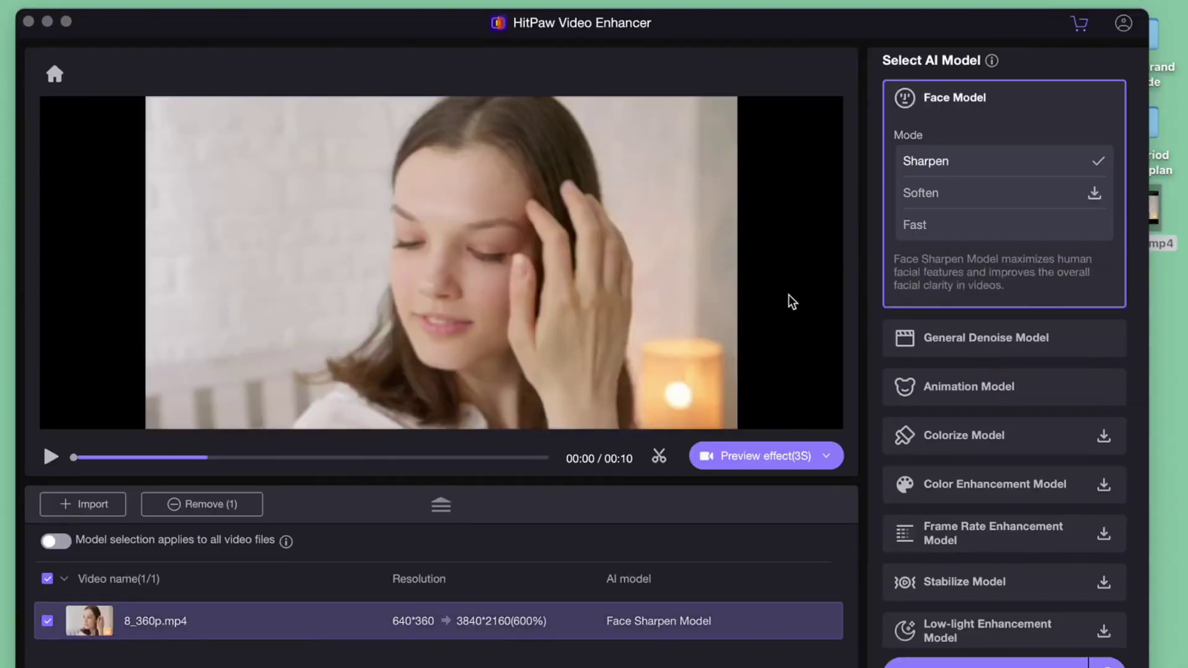
Download the Face Model's Soften mode for the 640×360 portrait clip
{"action": "mouse_move", "coordinate": [979, 147]}
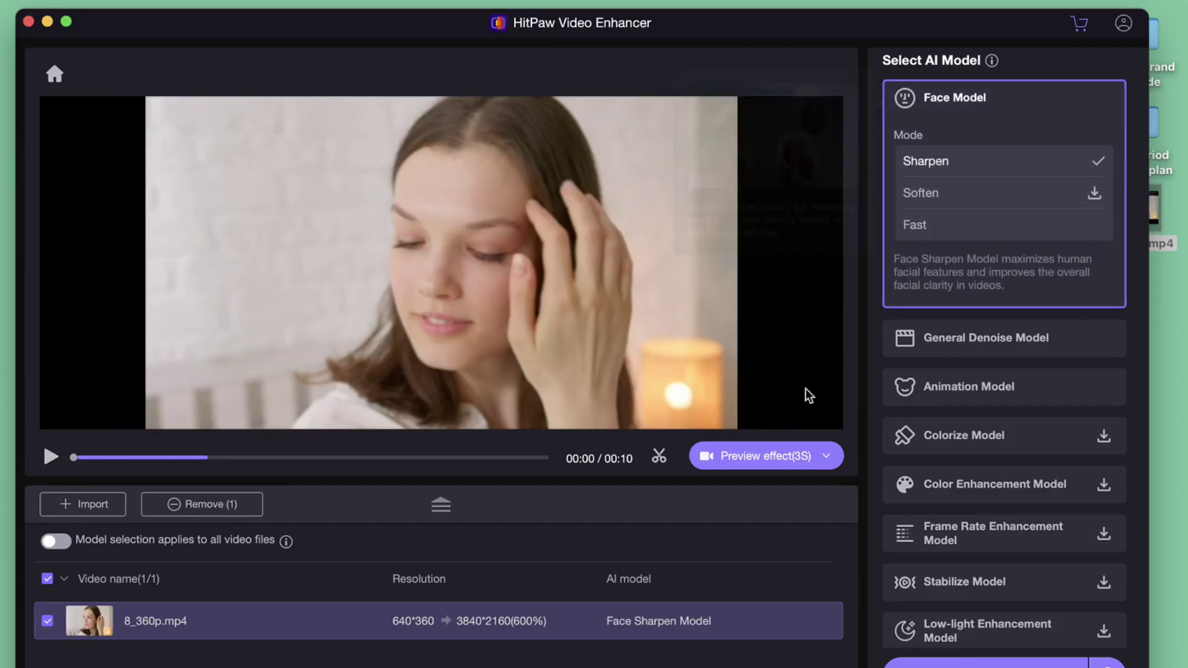
{"action": "left_click", "coordinate": [967, 195]}
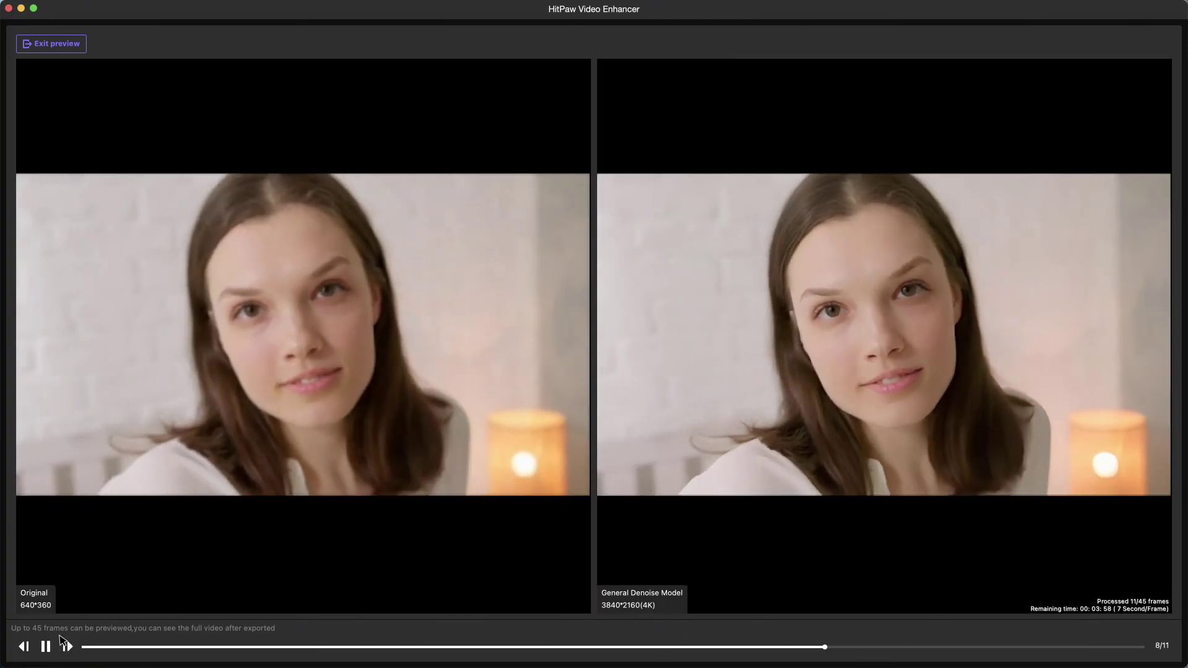
Pause, then replay the Original vs General Denoise Model side-by-side preview
{"action": "left_click", "coordinate": [47, 646]}
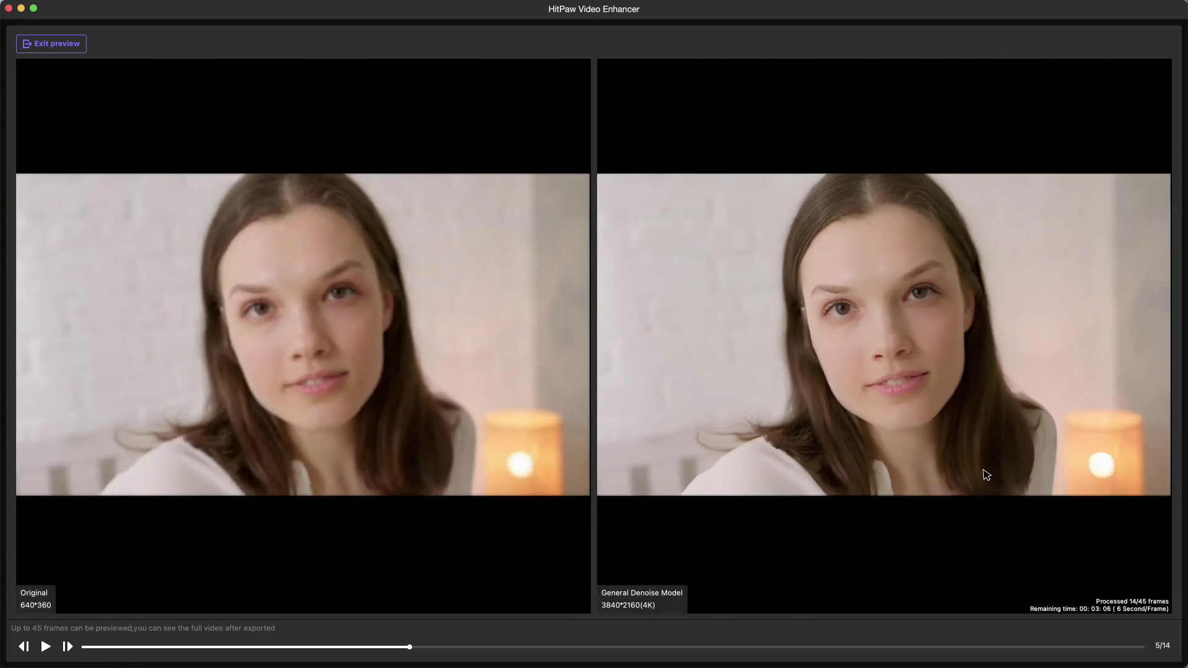
{"action": "key", "text": "space"}
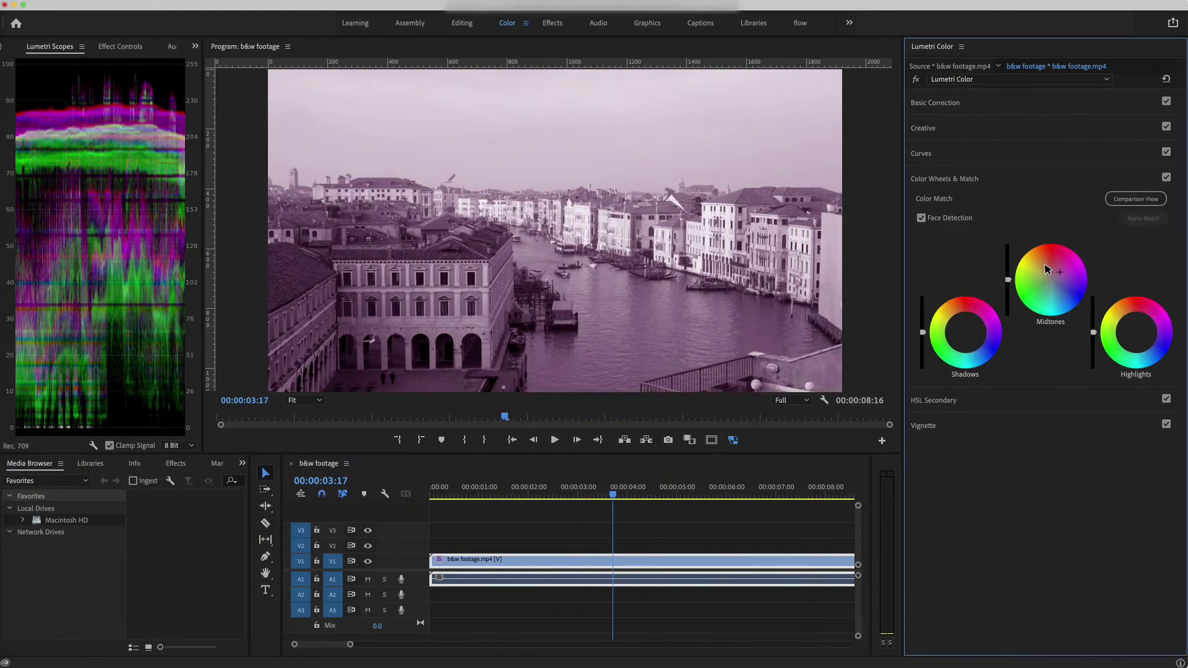
Push the Venice footage's Midtones wheel toward sepia and reset the Shadows and Highlights wheels to neutral
{"action": "left_click_drag", "start_coordinate": [1050, 291], "coordinate": [1044, 265]}
{"action": "left_click_drag", "start_coordinate": [965, 332], "coordinate": [977, 322]}
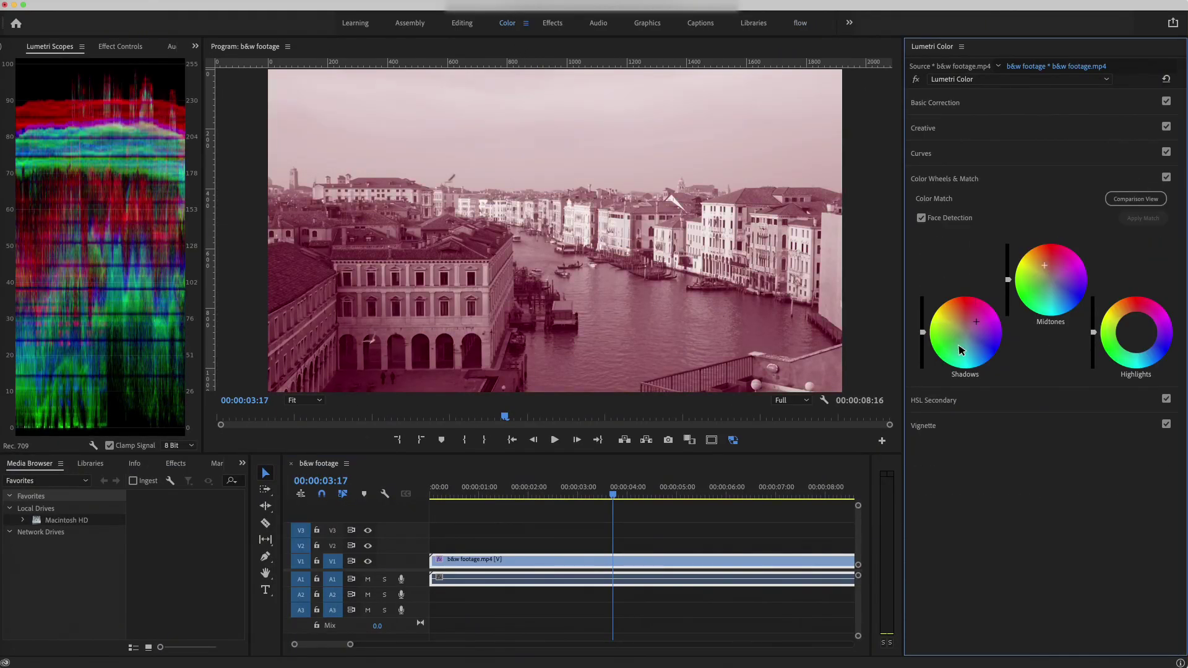
{"action": "double_click", "coordinate": [962, 344]}
{"action": "mouse_move", "coordinate": [1158, 333]}
{"action": "left_mouse_down"}
{"action": "mouse_move", "coordinate": [1143, 332]}
{"action": "mouse_move", "coordinate": [1149, 346]}
{"action": "left_mouse_up"}
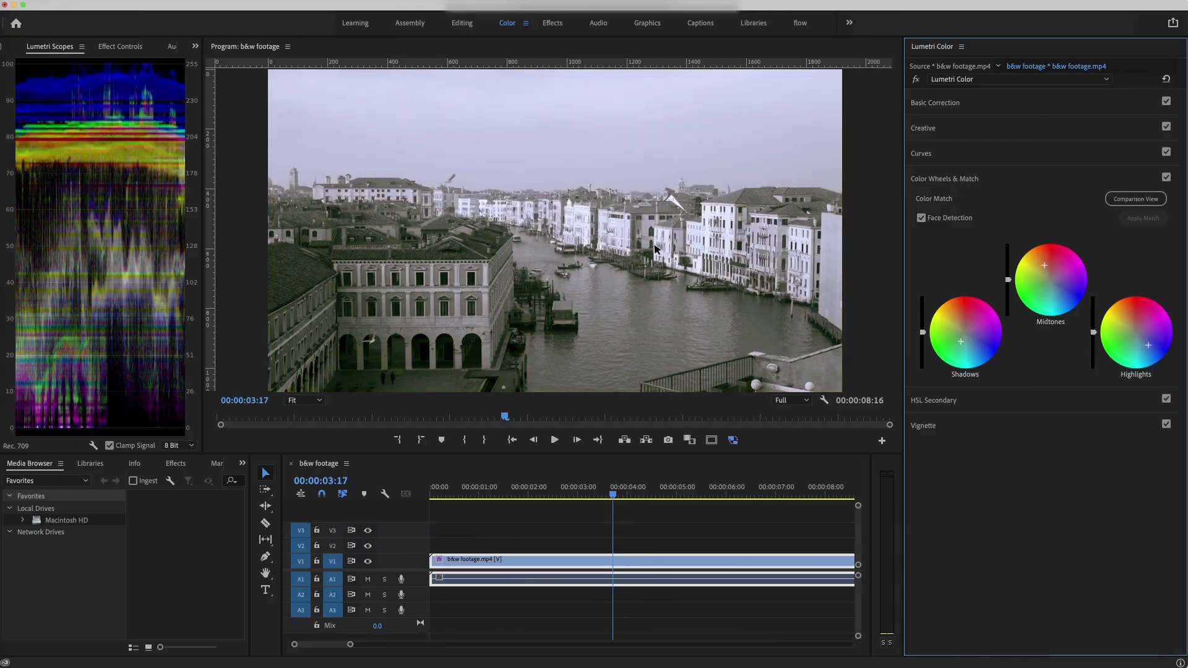
{"action": "double_click", "coordinate": [1137, 345]}
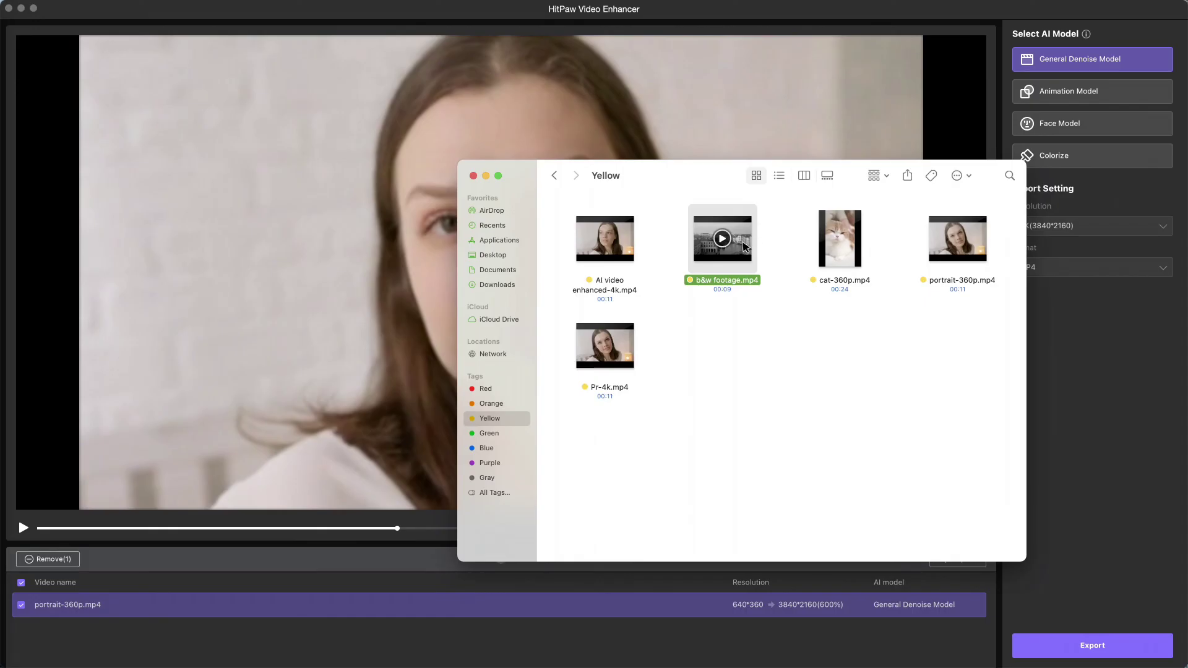
Add b&w footage.mp4 and apply the Colorize model with 4K(3840*2160) output resolution
{"action": "left_click_drag", "start_coordinate": [744, 247], "coordinate": [212, 291]}
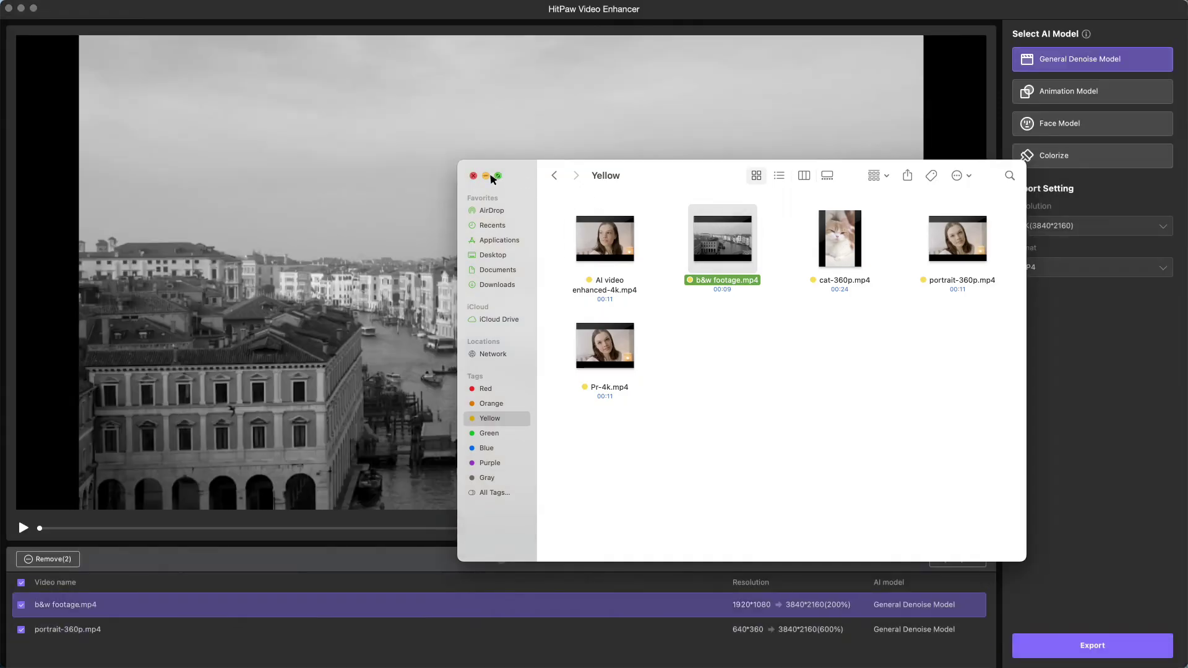
{"action": "left_click", "coordinate": [486, 176]}
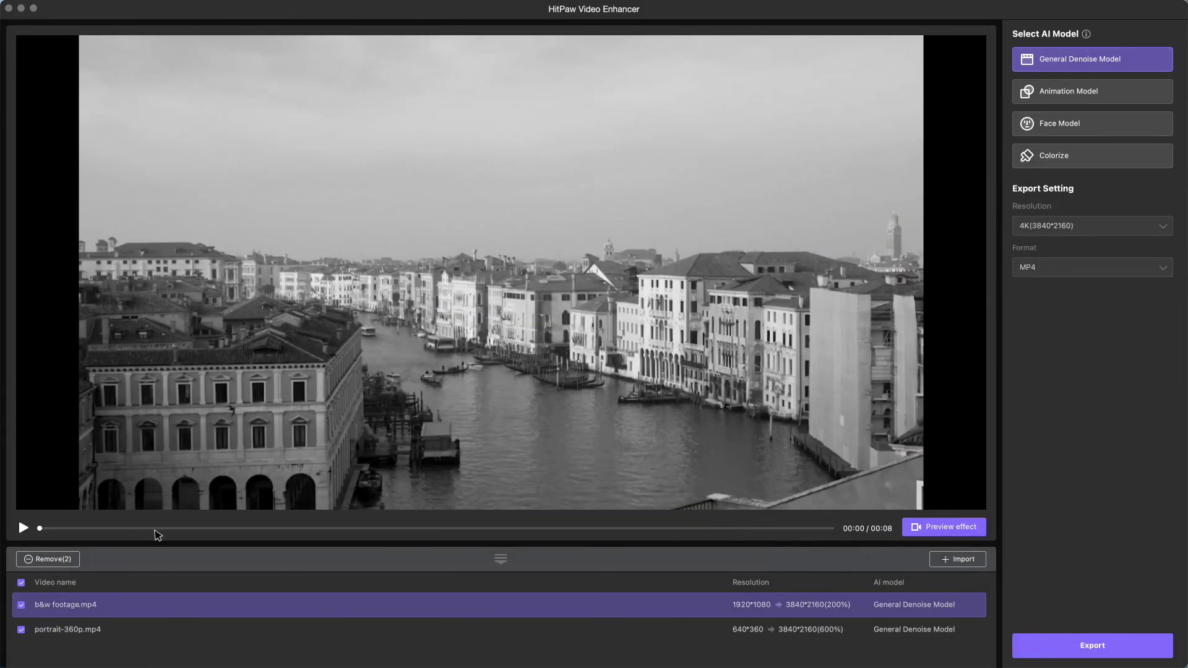
{"action": "mouse_move", "coordinate": [133, 533]}
{"action": "left_mouse_down"}
{"action": "mouse_move", "coordinate": [622, 529]}
{"action": "mouse_move", "coordinate": [152, 530]}
{"action": "left_mouse_up"}
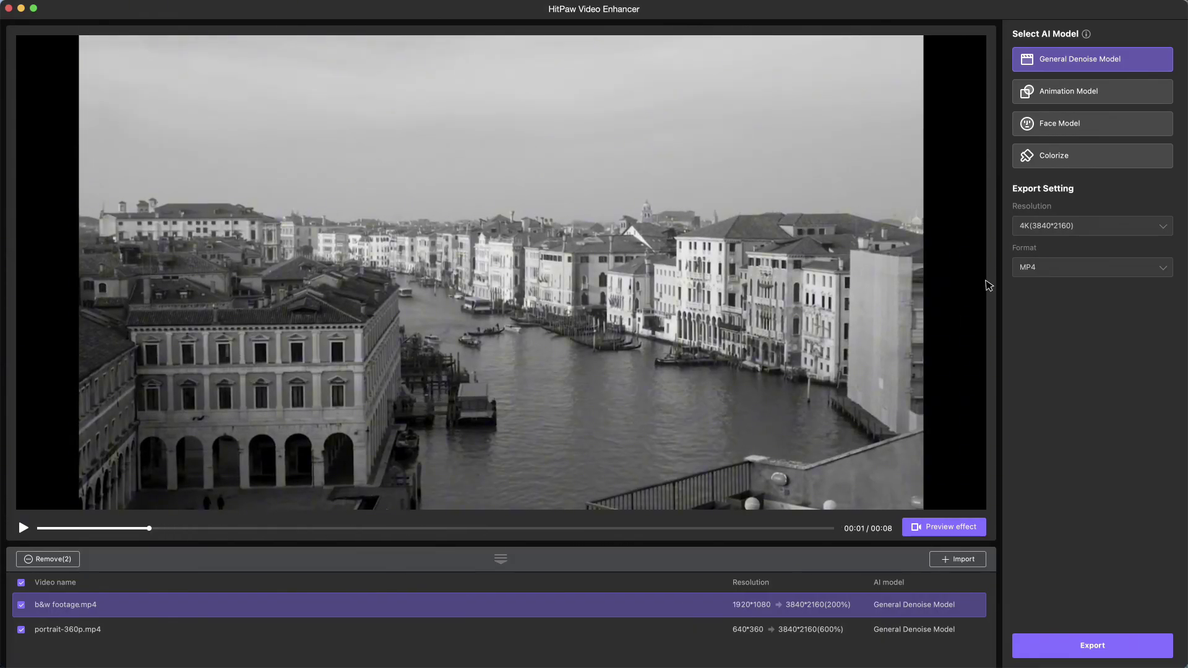
{"action": "left_click", "coordinate": [1077, 160]}
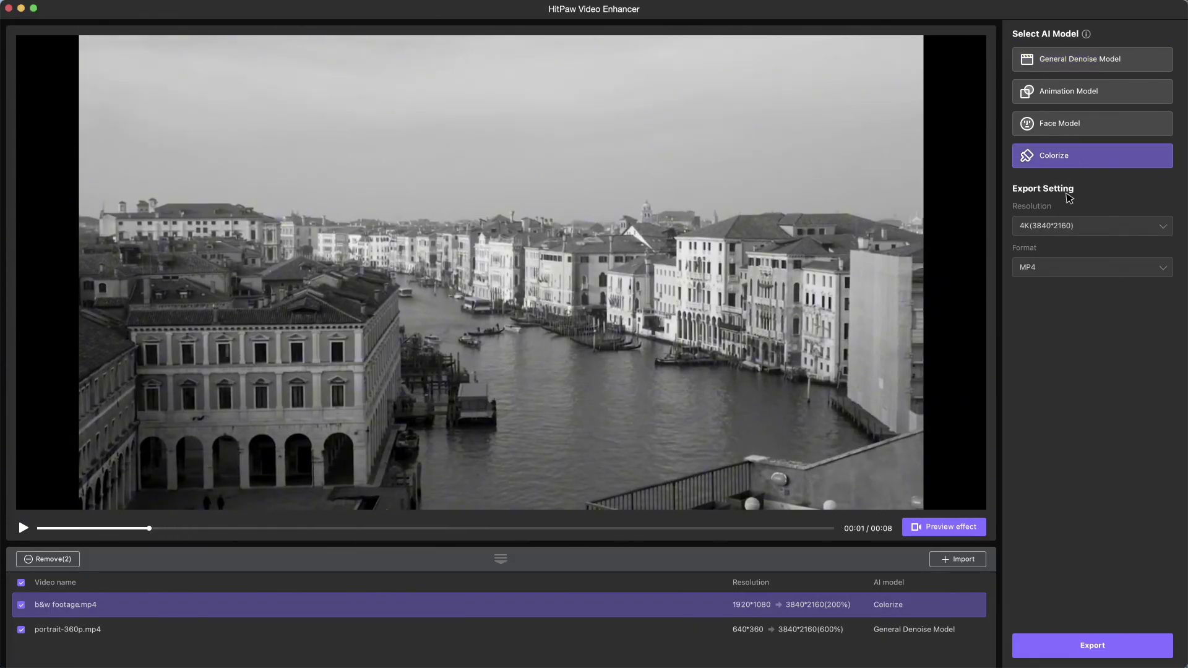
{"action": "left_click", "coordinate": [1091, 225]}
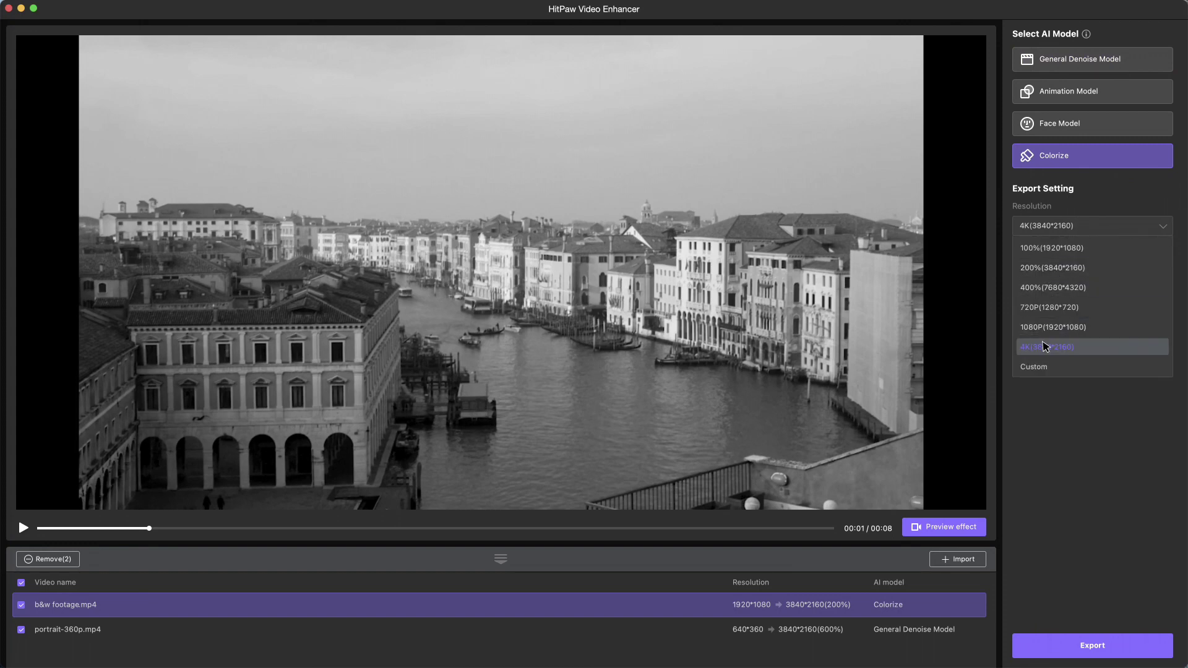
{"action": "left_click", "coordinate": [1064, 346]}
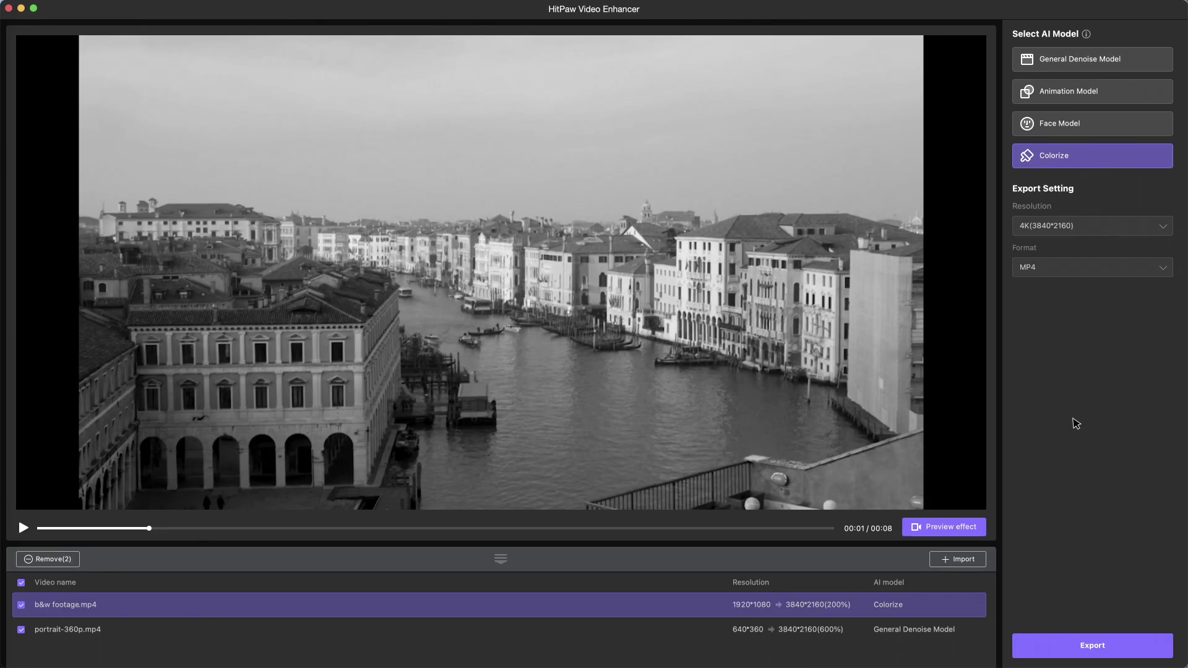
Open the Original vs Colorize side-by-side preview for b&w footage.mp4
{"action": "left_click", "coordinate": [964, 527]}
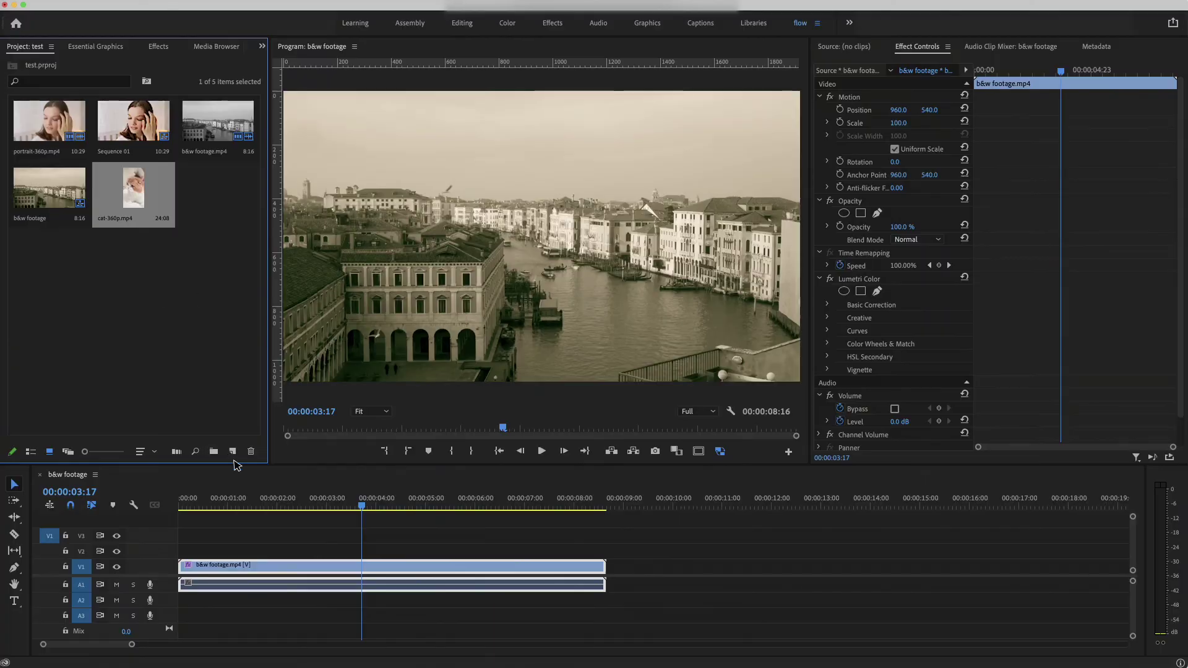
Create a new vertical Sequence 03 with a 2160×3840 frame size
{"action": "left_click", "coordinate": [234, 451]}
{"action": "left_click", "coordinate": [255, 467]}
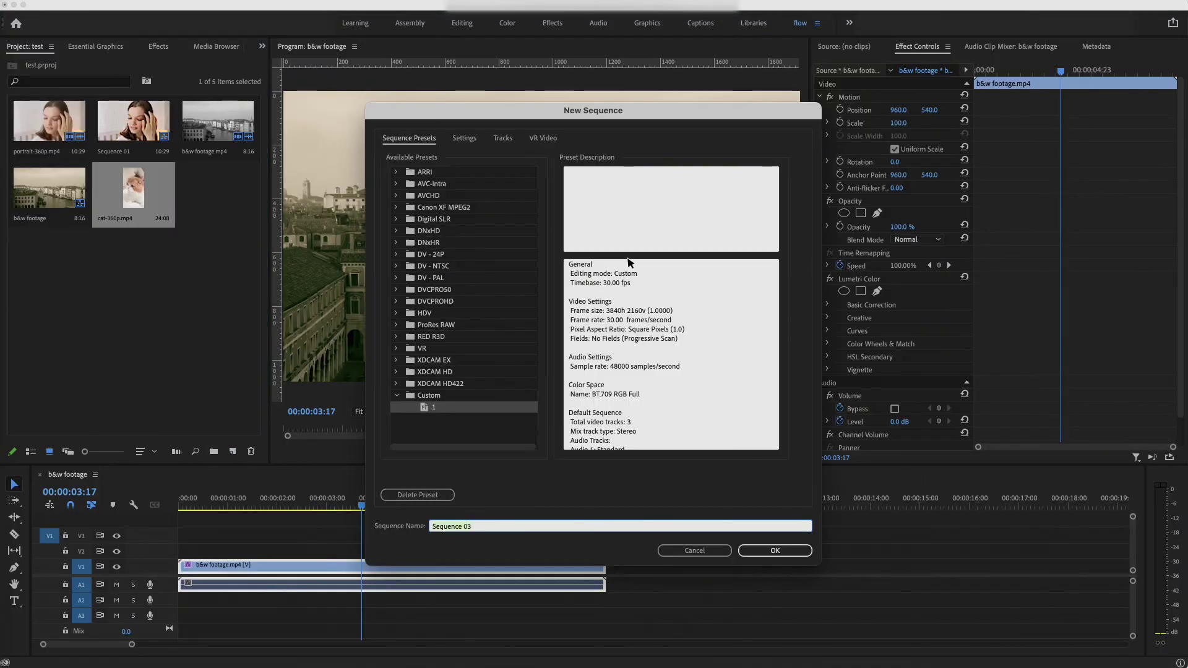
{"action": "left_click", "coordinate": [473, 138]}
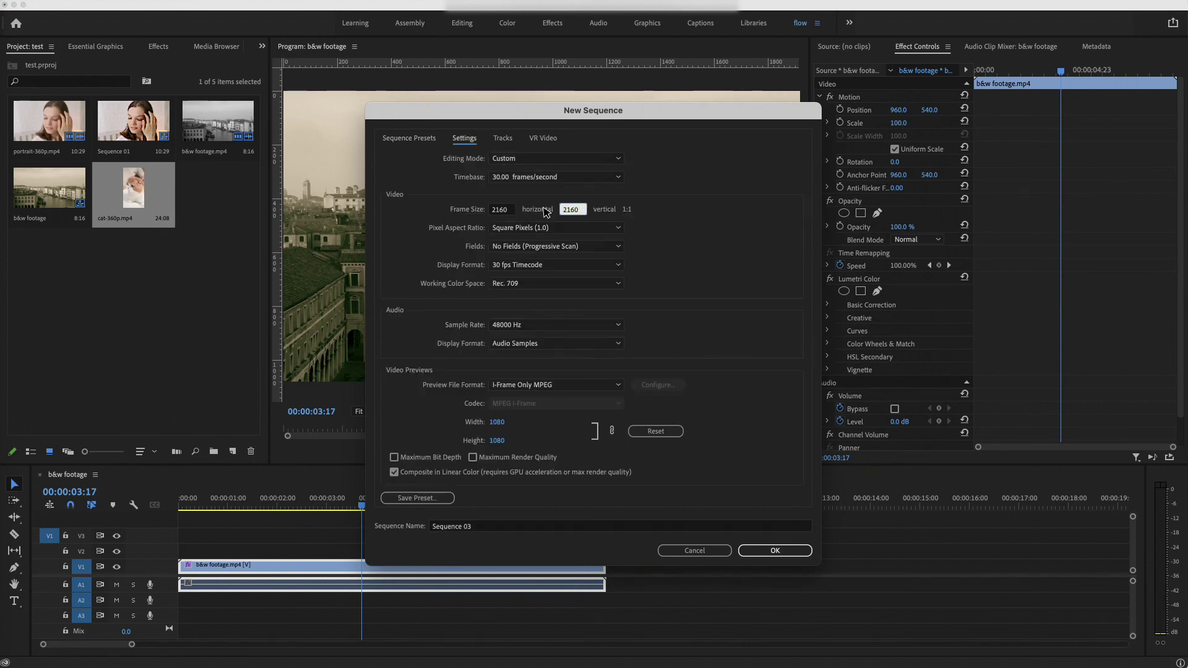
{"action": "left_click", "coordinate": [630, 286]}
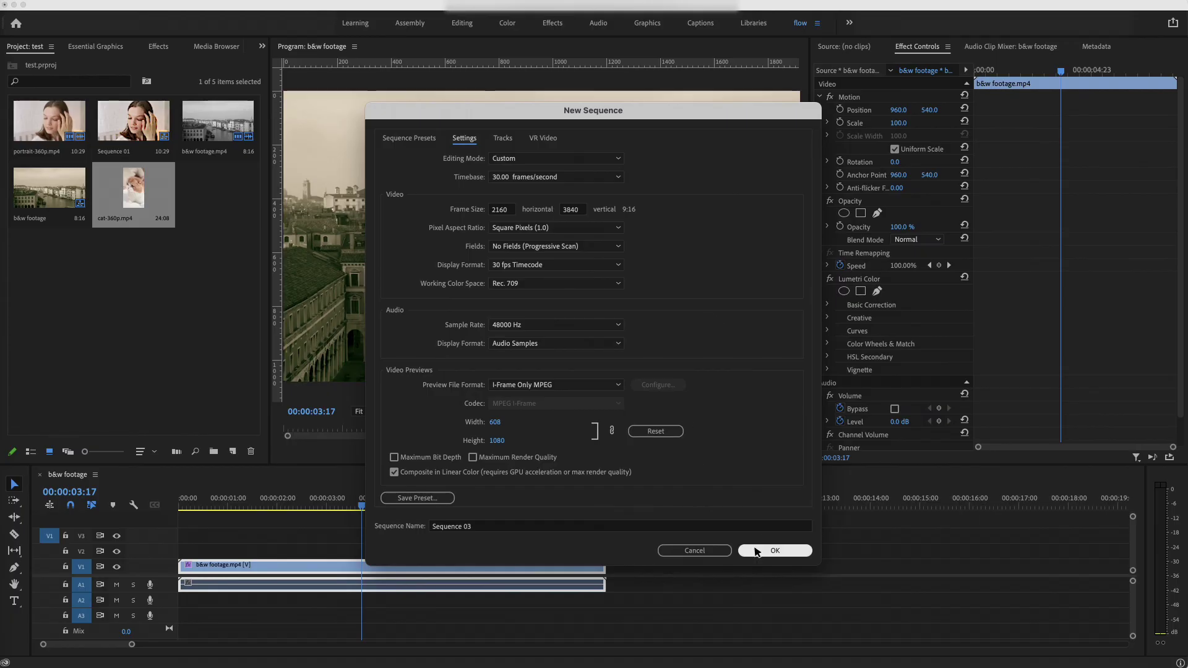
{"action": "left_click", "coordinate": [756, 551]}
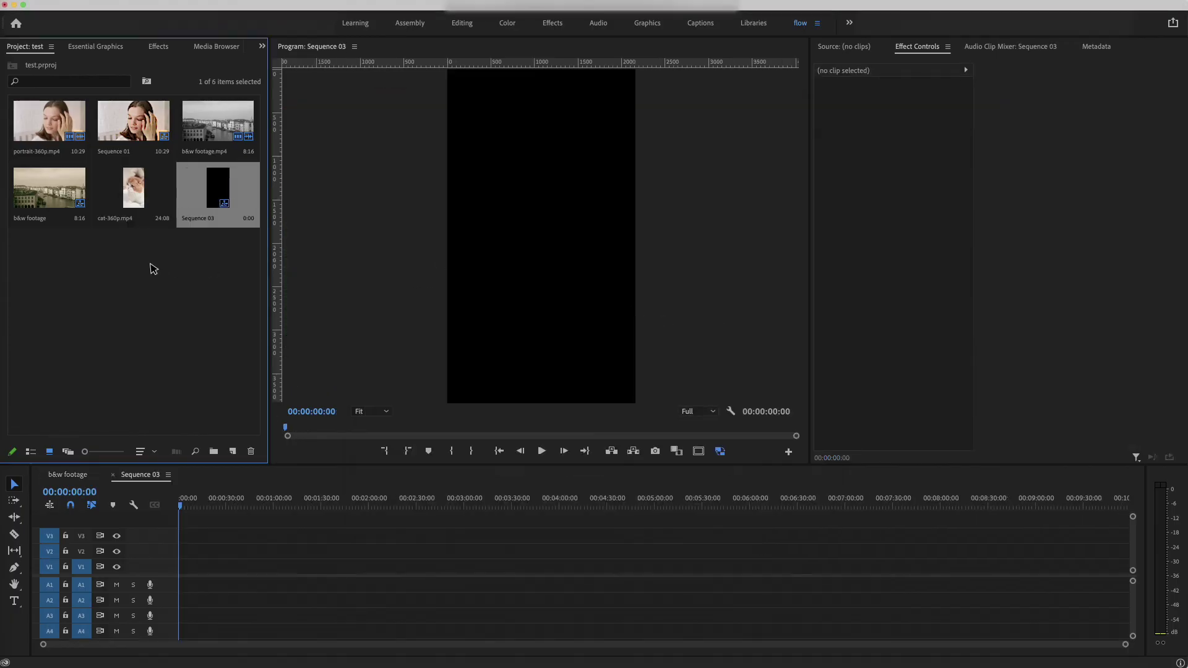
Place cat-360p.mp4 at the start of V1, keeping the existing sequence settings
{"action": "left_click", "coordinate": [131, 187]}
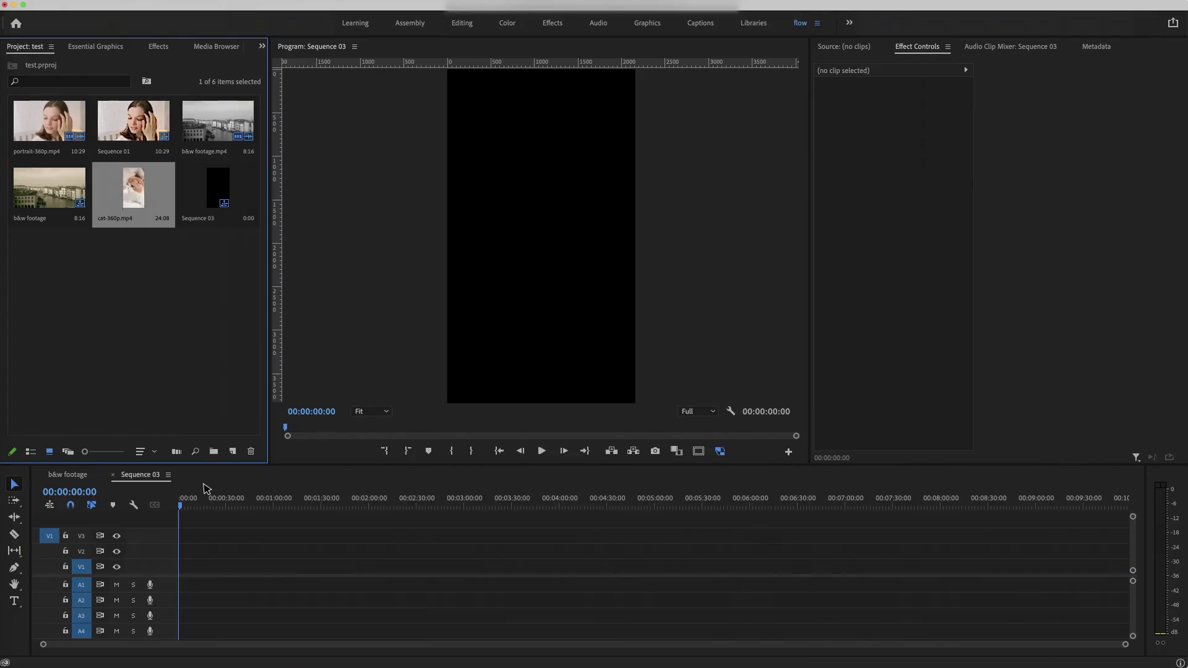
{"action": "left_click_drag", "start_coordinate": [204, 505], "coordinate": [177, 572]}
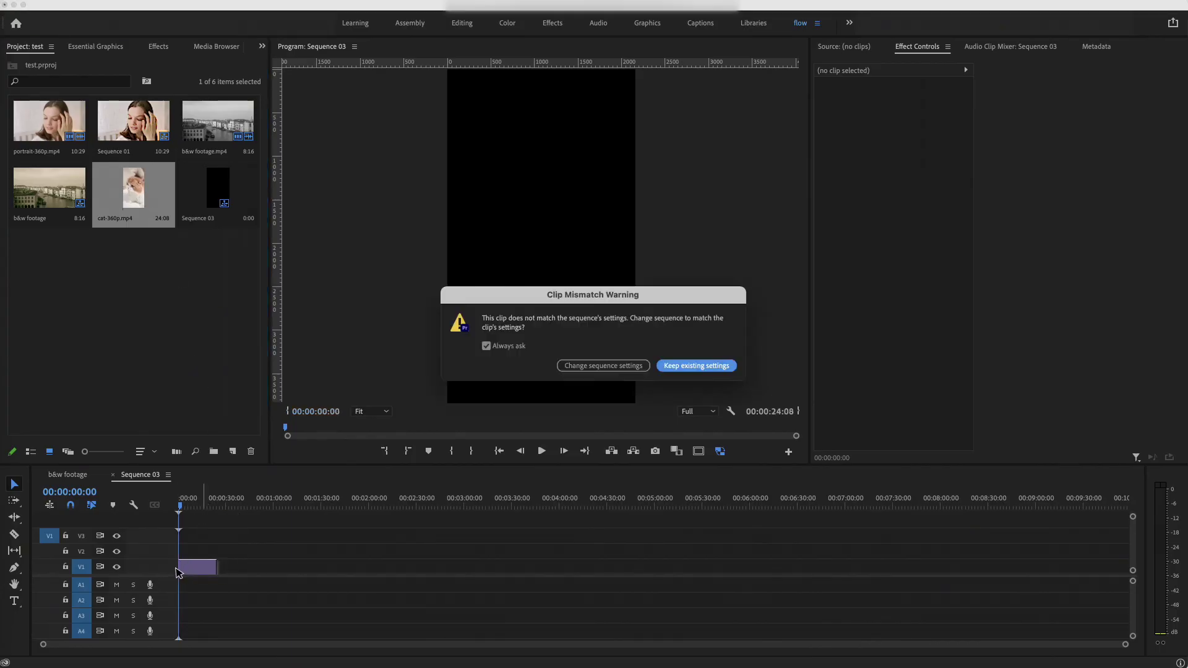
{"action": "left_click", "coordinate": [702, 364]}
Scale the cat clip to fill the 2160×3840 frame with Scale to Frame Size
{"action": "left_click", "coordinate": [193, 565]}
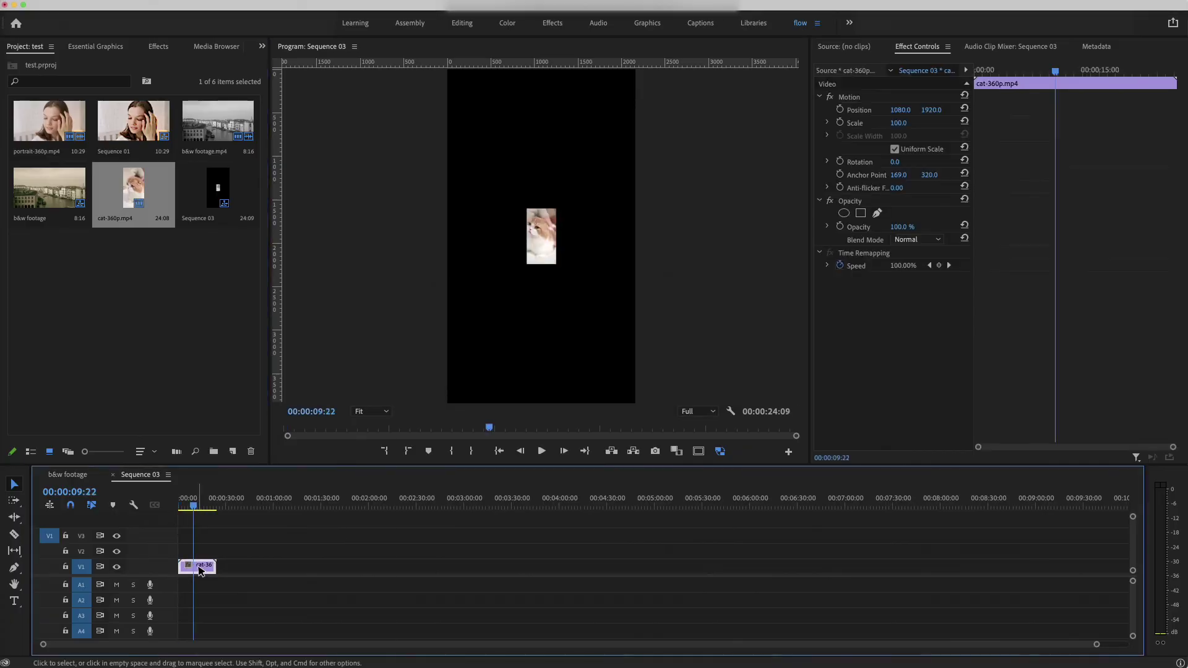
{"action": "right_click", "coordinate": [195, 564]}
{"action": "left_click", "coordinate": [344, 569]}
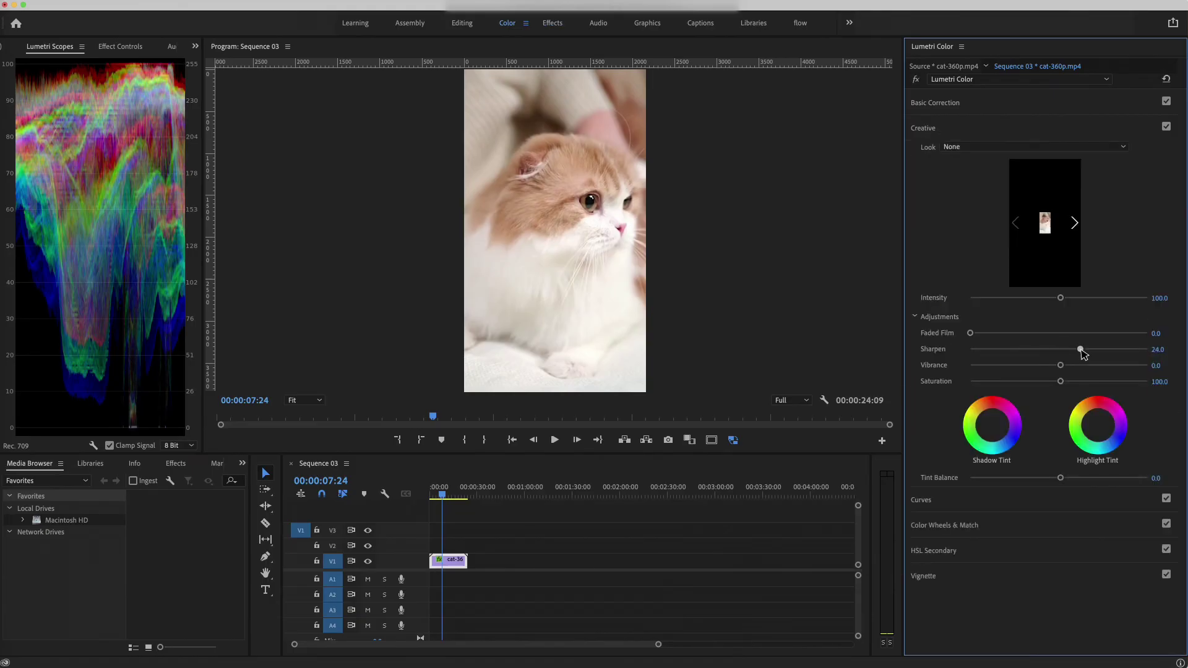
Boost a Lumetri Creative adjustment on the cat clip, review it, and drag cat-360p.mp4 into HitPaw
{"action": "left_click_drag", "start_coordinate": [1079, 347], "coordinate": [1092, 347]}
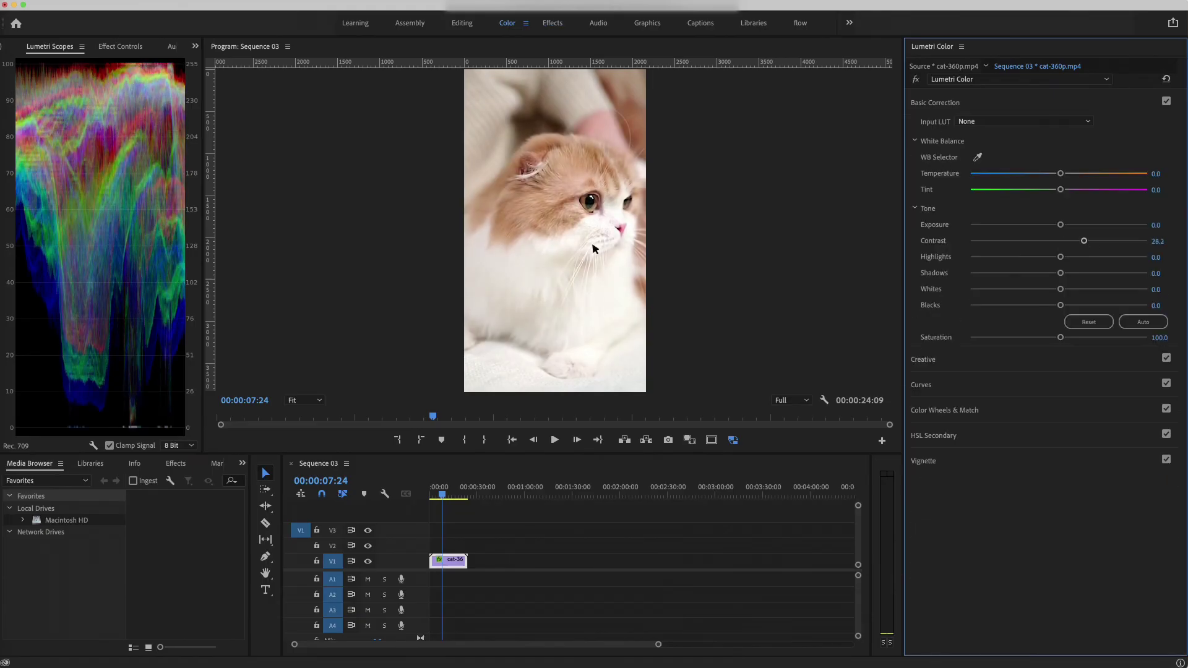
{"action": "key", "text": "j"}
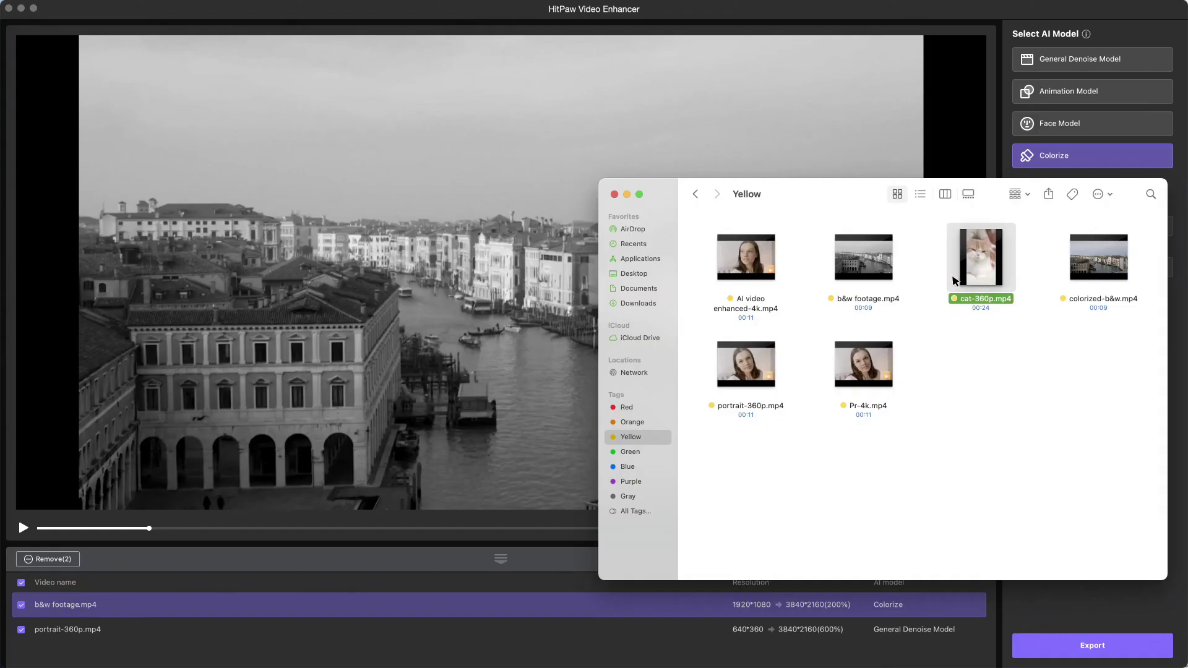
{"action": "left_click_drag", "start_coordinate": [980, 256], "coordinate": [311, 296]}
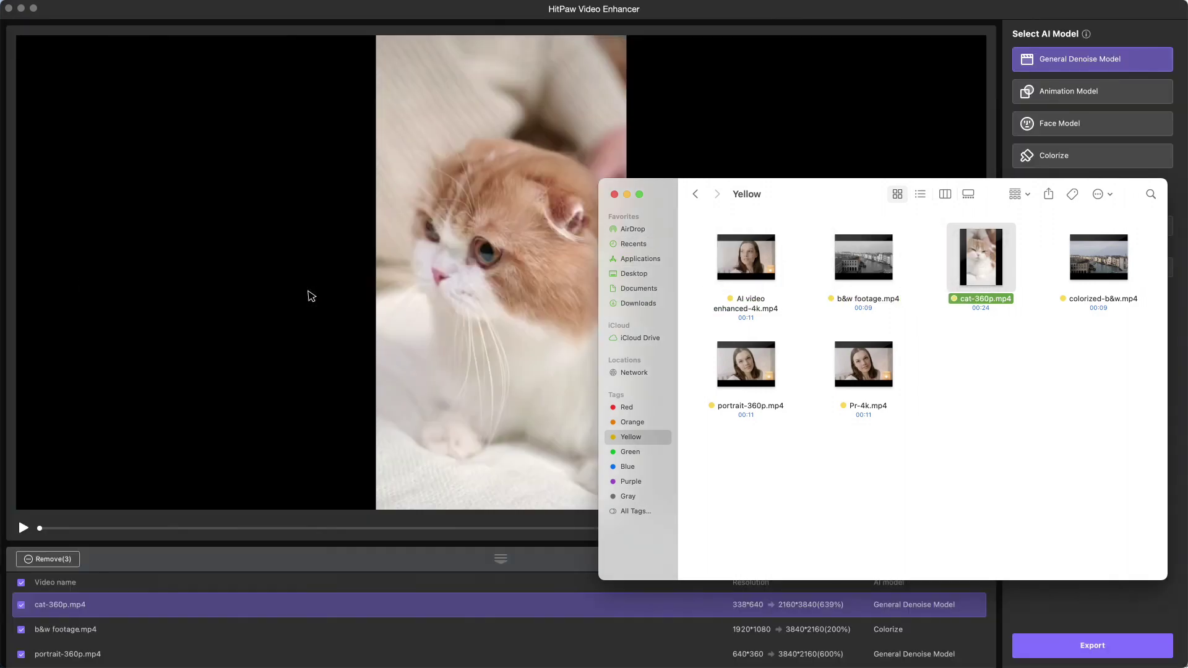
Scrub about six seconds into cat-360p.mp4 and show its side-by-side General Denoise preview
{"action": "left_click", "coordinate": [312, 296]}
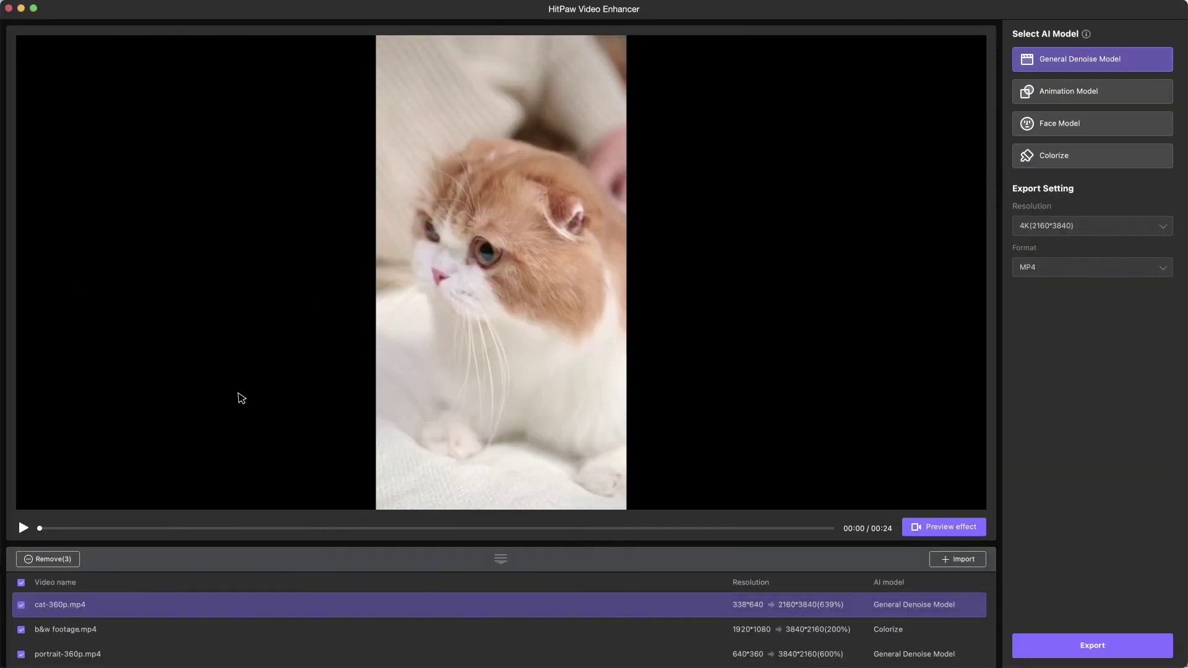
{"action": "left_click_drag", "start_coordinate": [91, 529], "coordinate": [245, 532]}
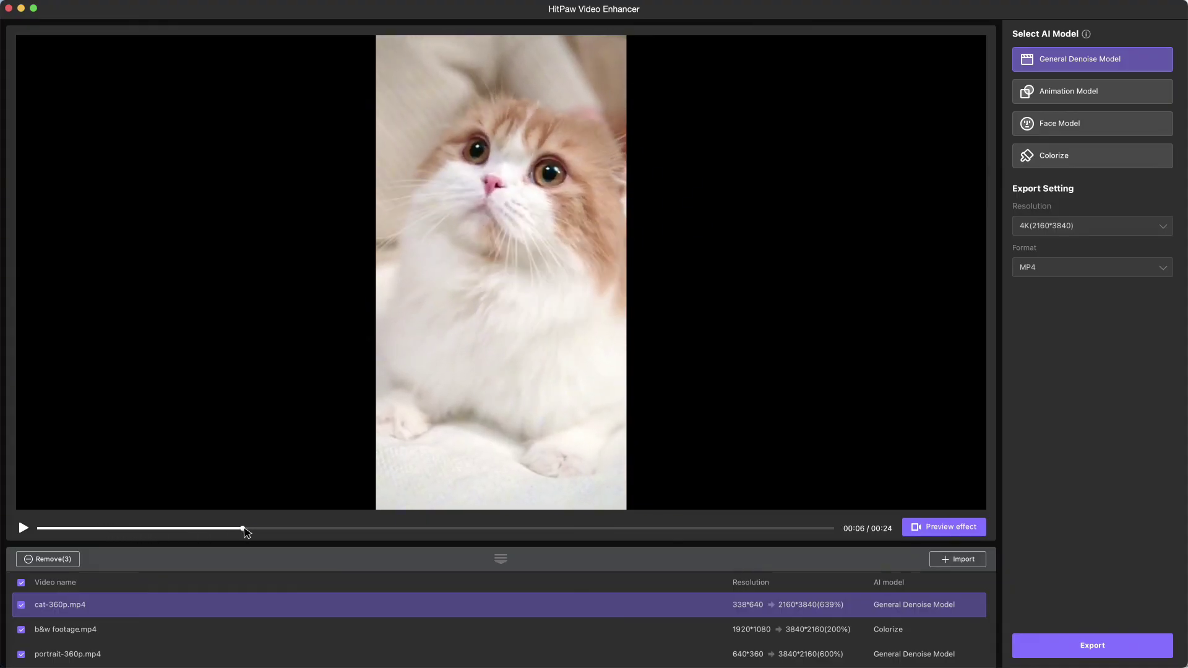
{"action": "left_click", "coordinate": [949, 526]}
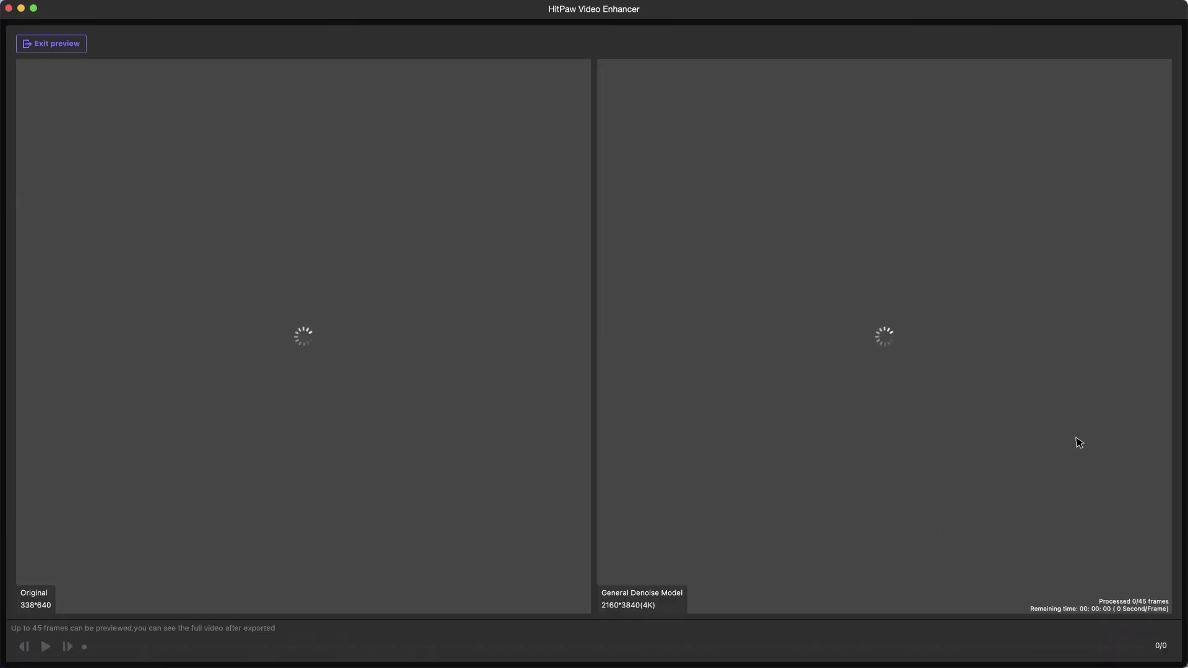